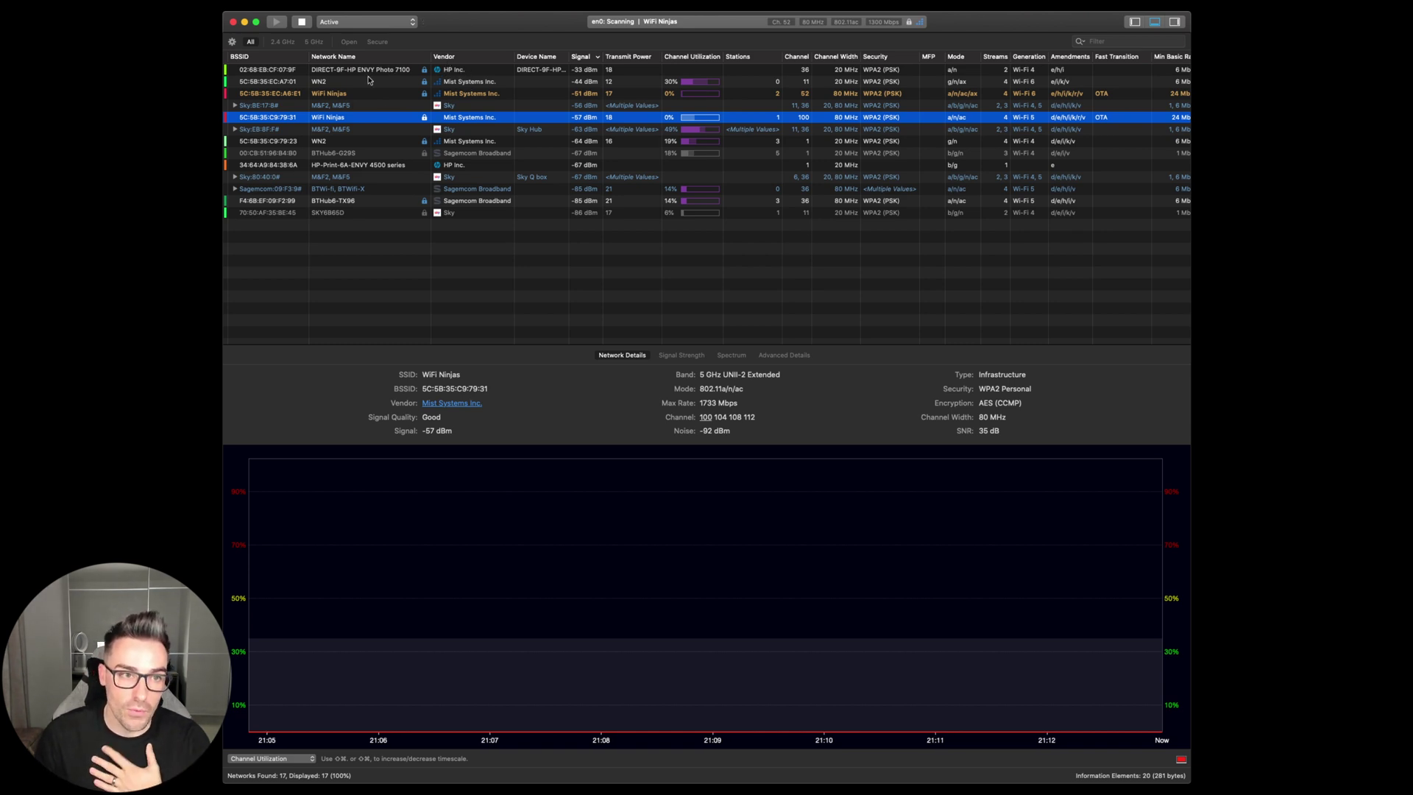
Inspect the details of the HP ENVY printer, Sky Q Mini box, Sky Hub, channel 52 WiFi Ninjas and channel 11 WN2 networks
click(471, 70)
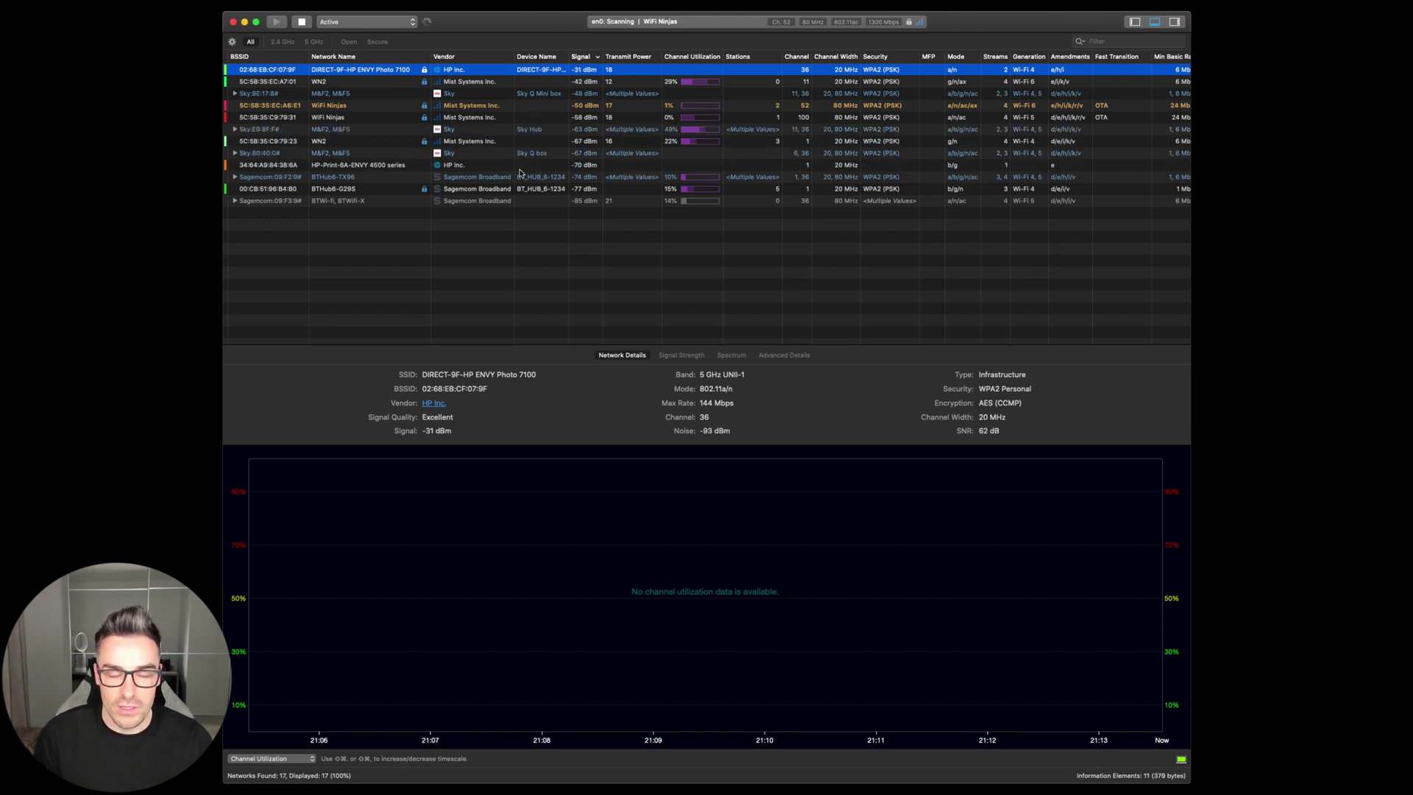
click(532, 94)
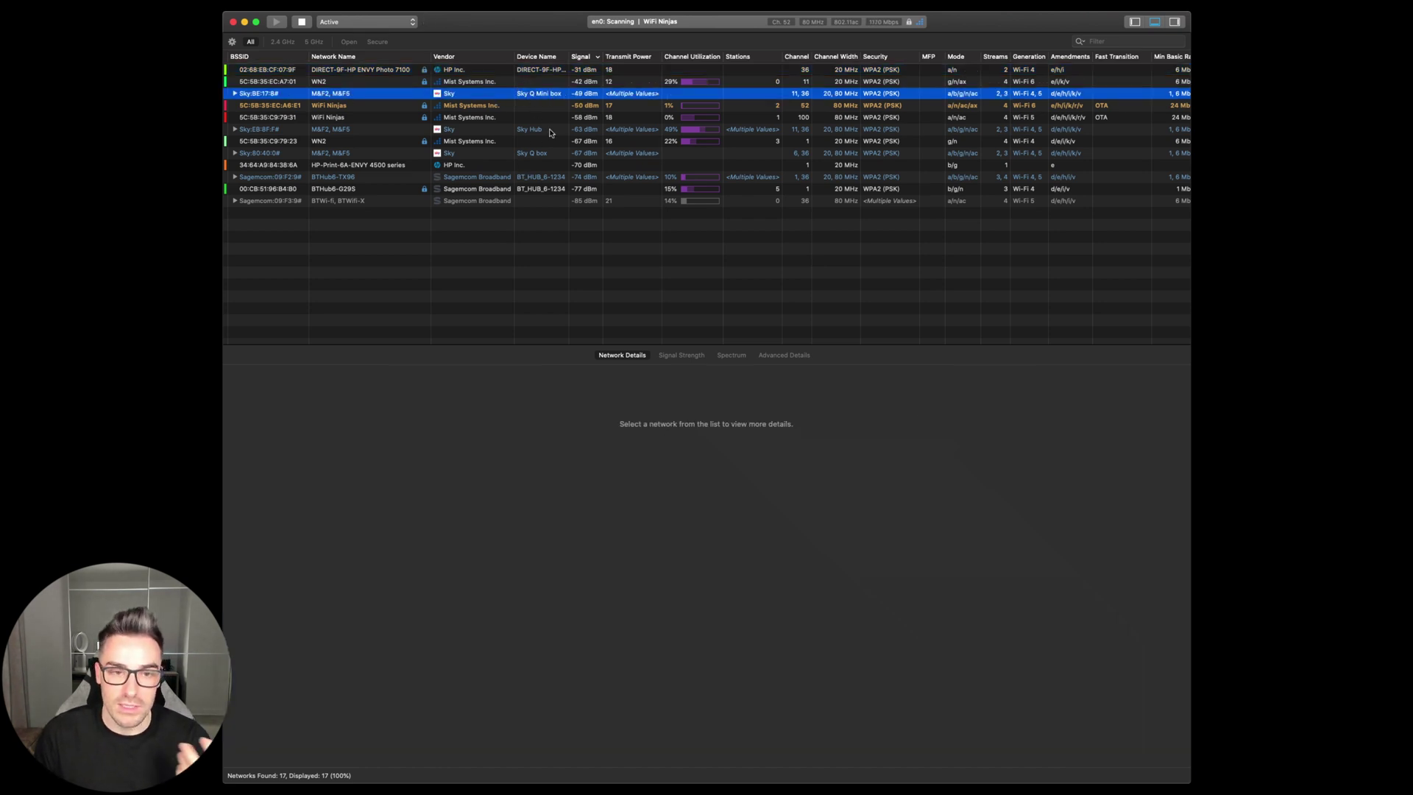
click(536, 129)
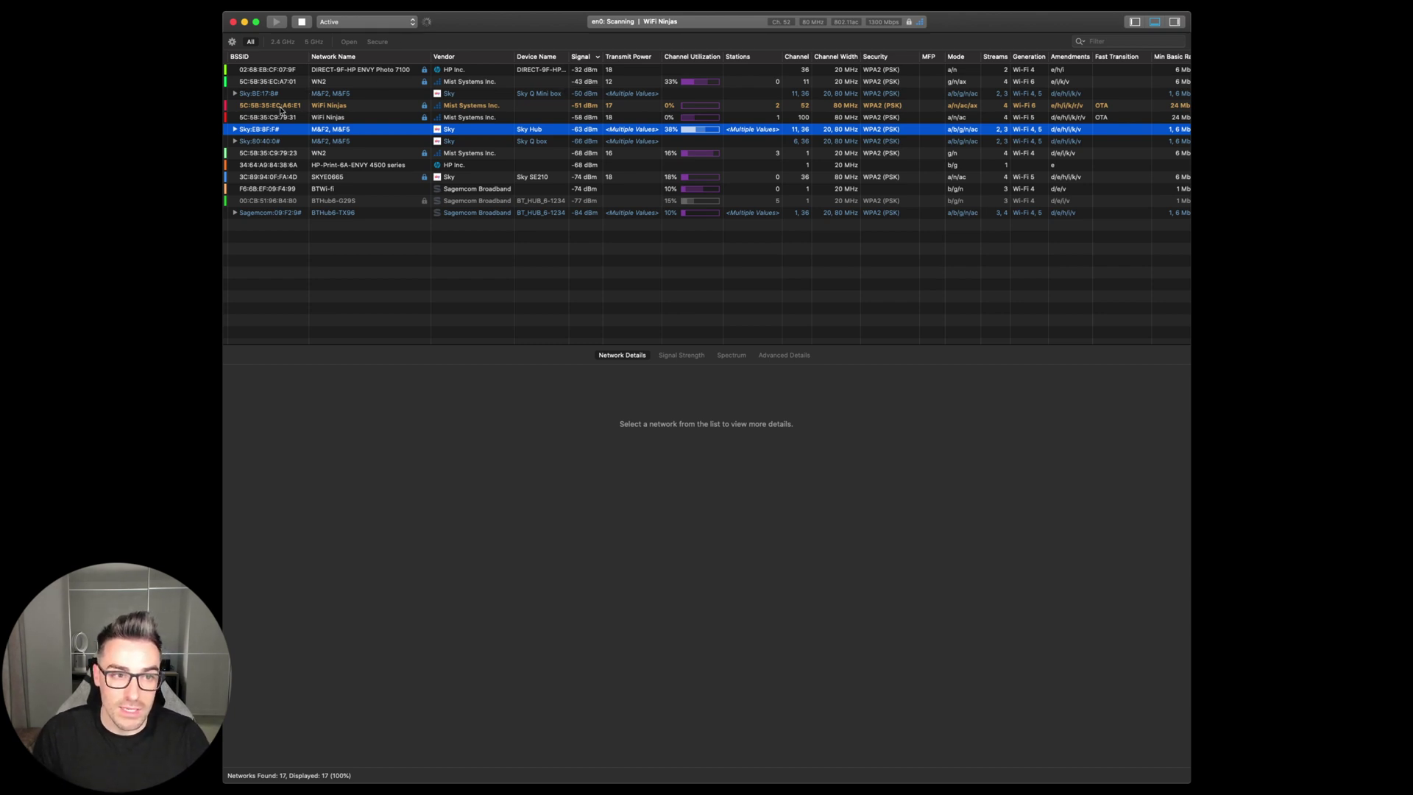
click(280, 107)
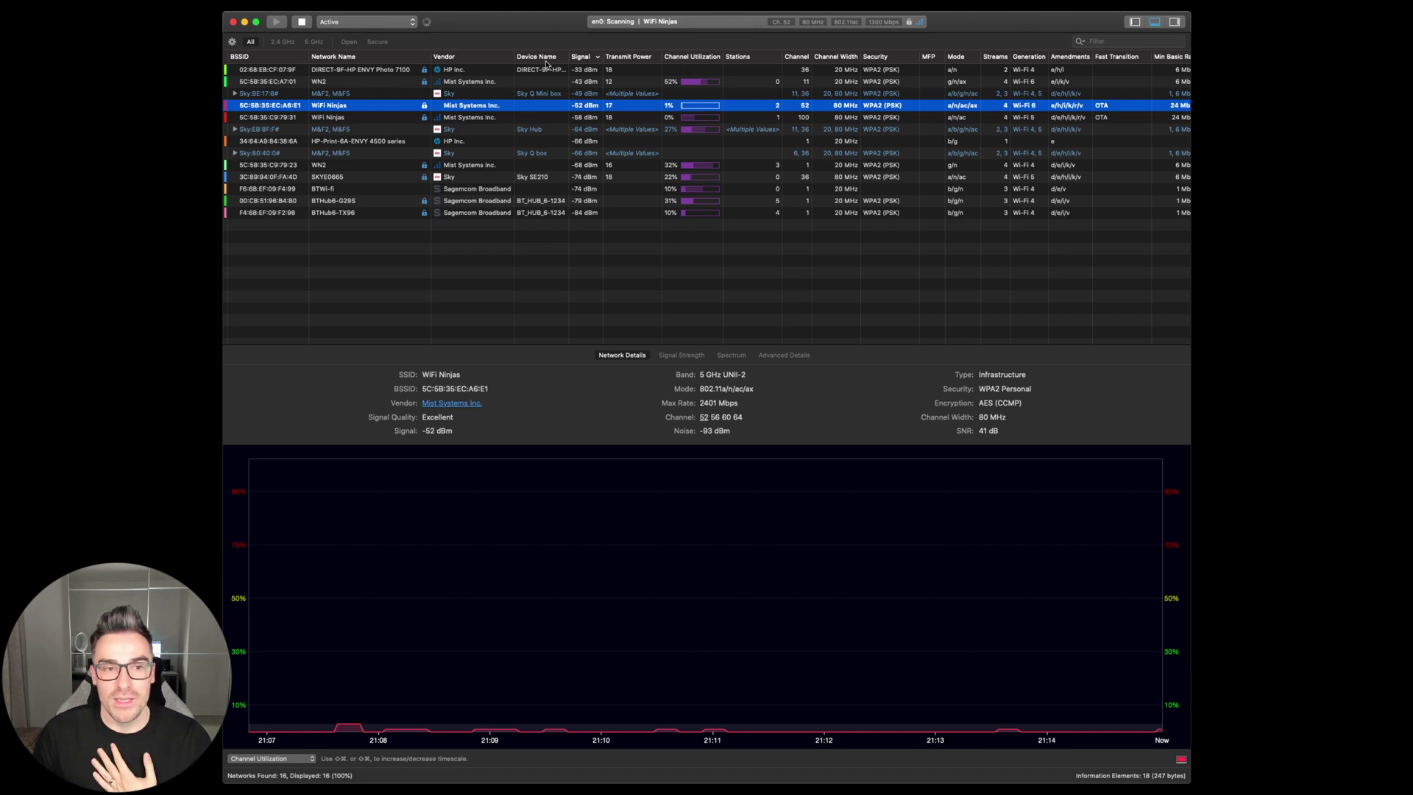
click(337, 82)
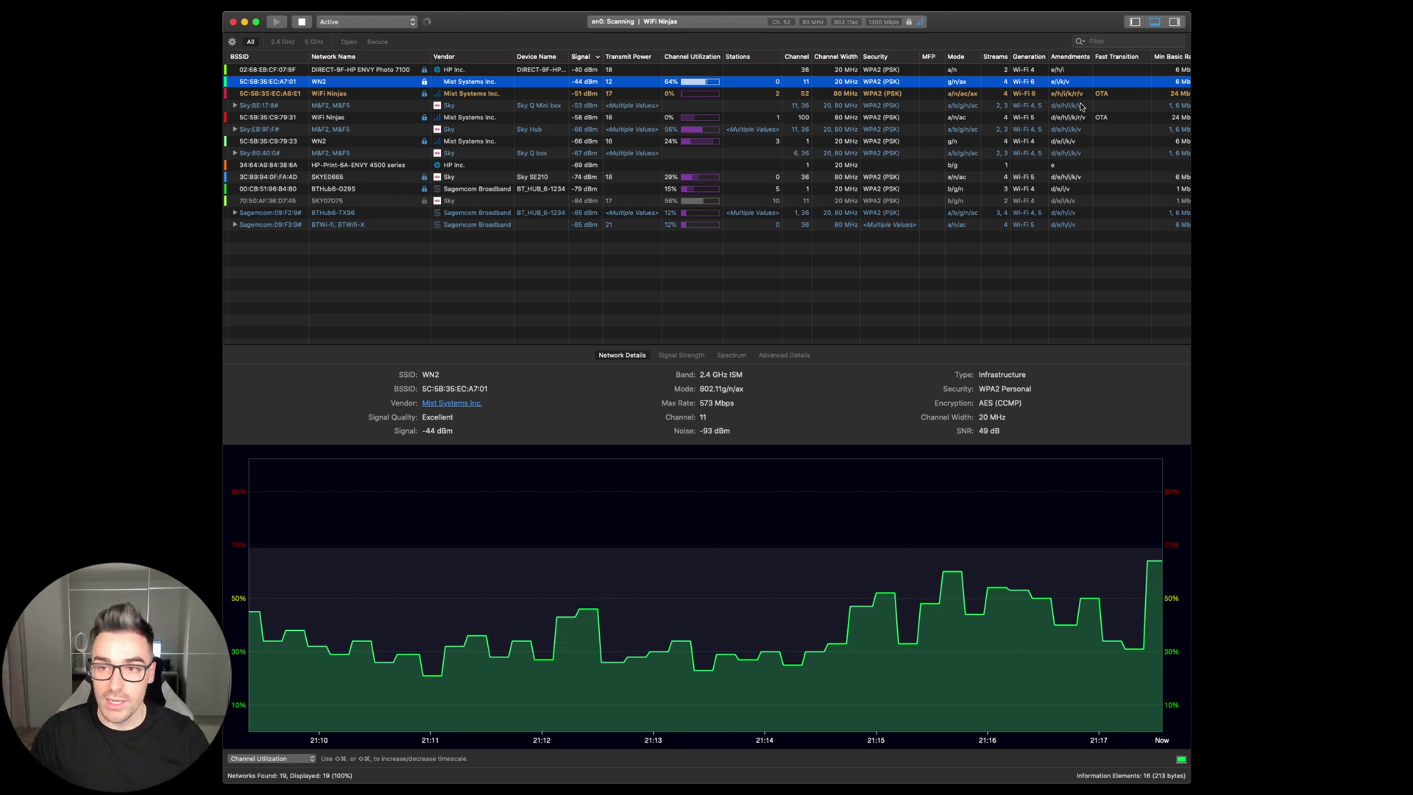
Compare the WiFi Ninjas networks on channels 52 and 100, expanding the Sky Q Mini box group between them
click(1082, 95)
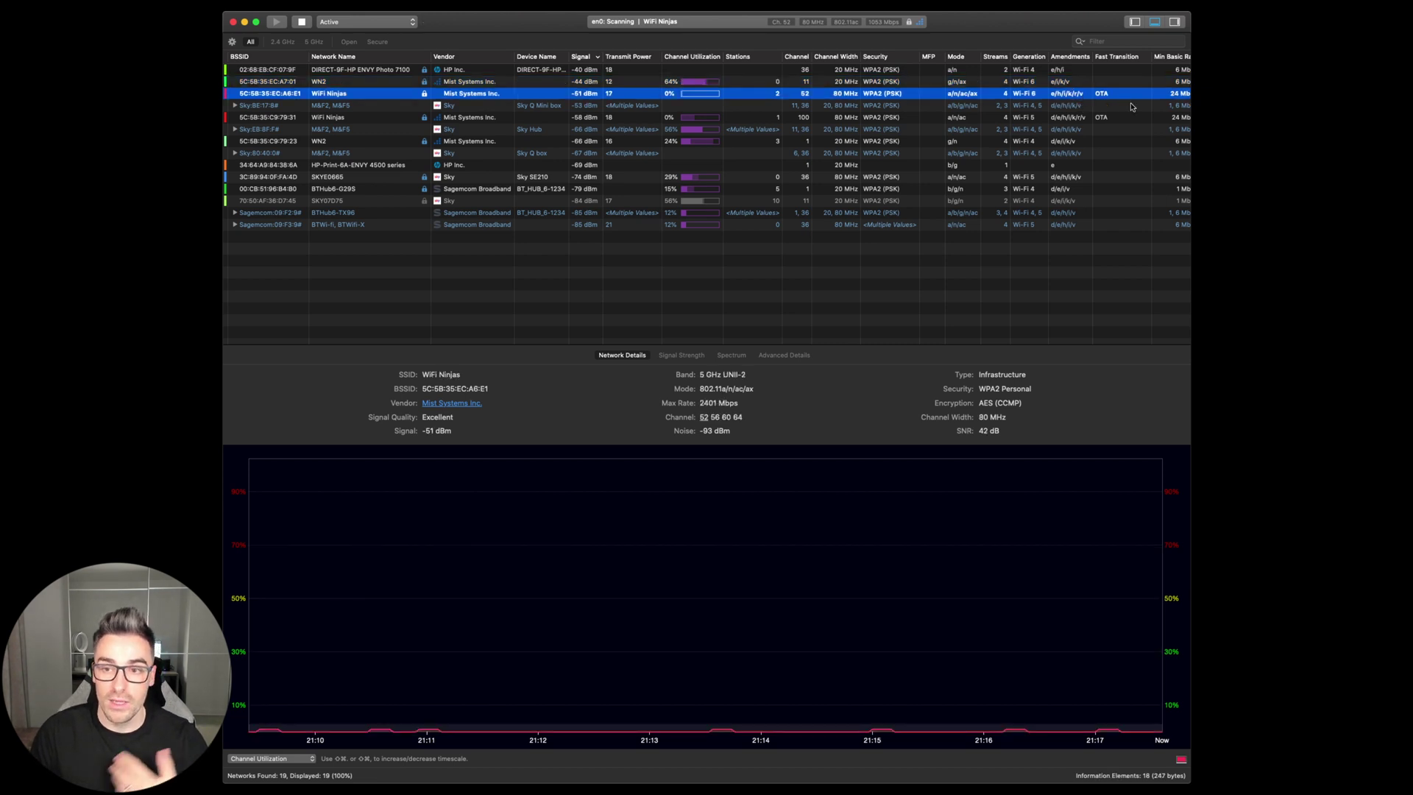
click(234, 106)
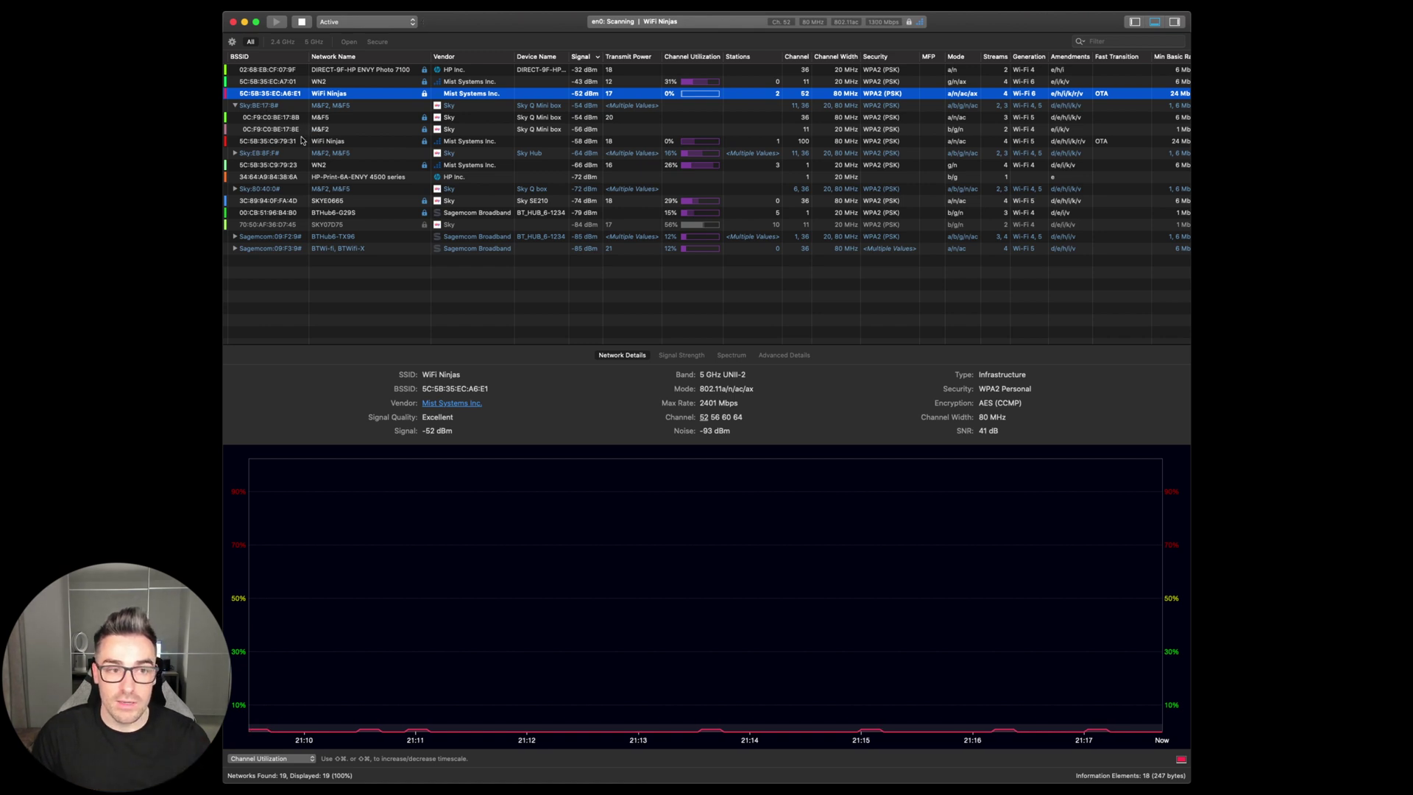
click(272, 142)
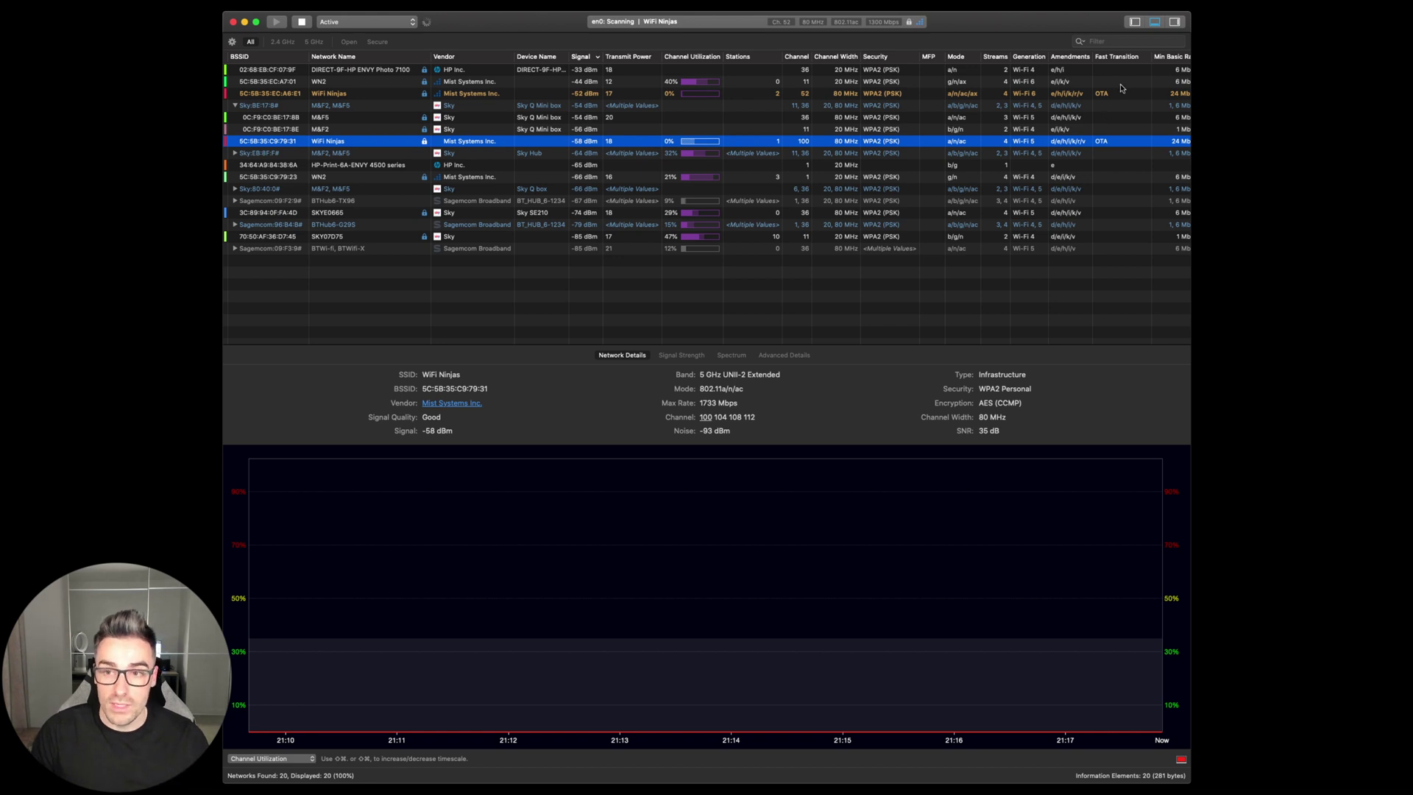
Examine the network list's Min Basic Rate, Basic Rates, Max Rate, Beacon Interval and DTIM Period columns, and return to the first columns
scroll(1121, 88, right, 2)
scroll(1122, 88, right, 10)
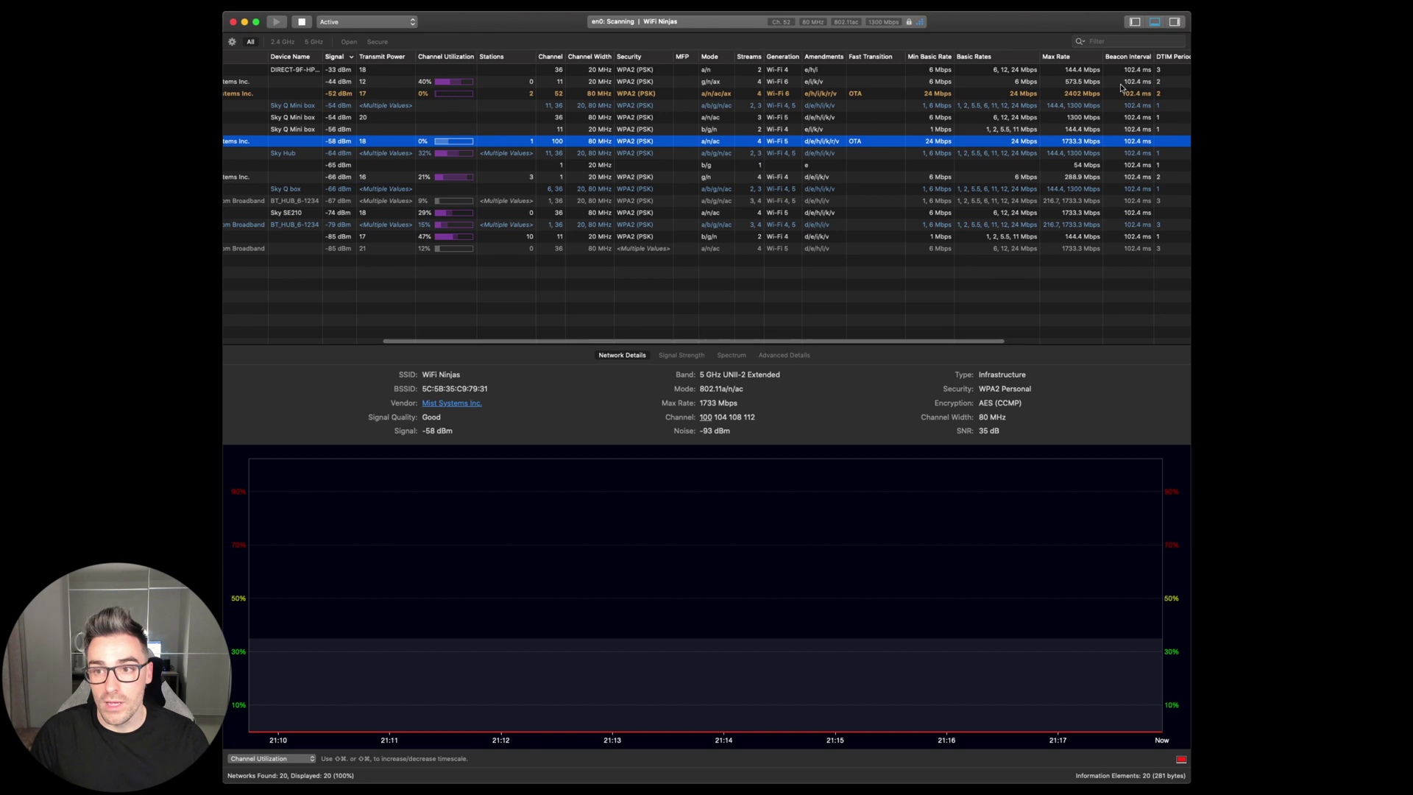
scroll(1121, 89, right, 2)
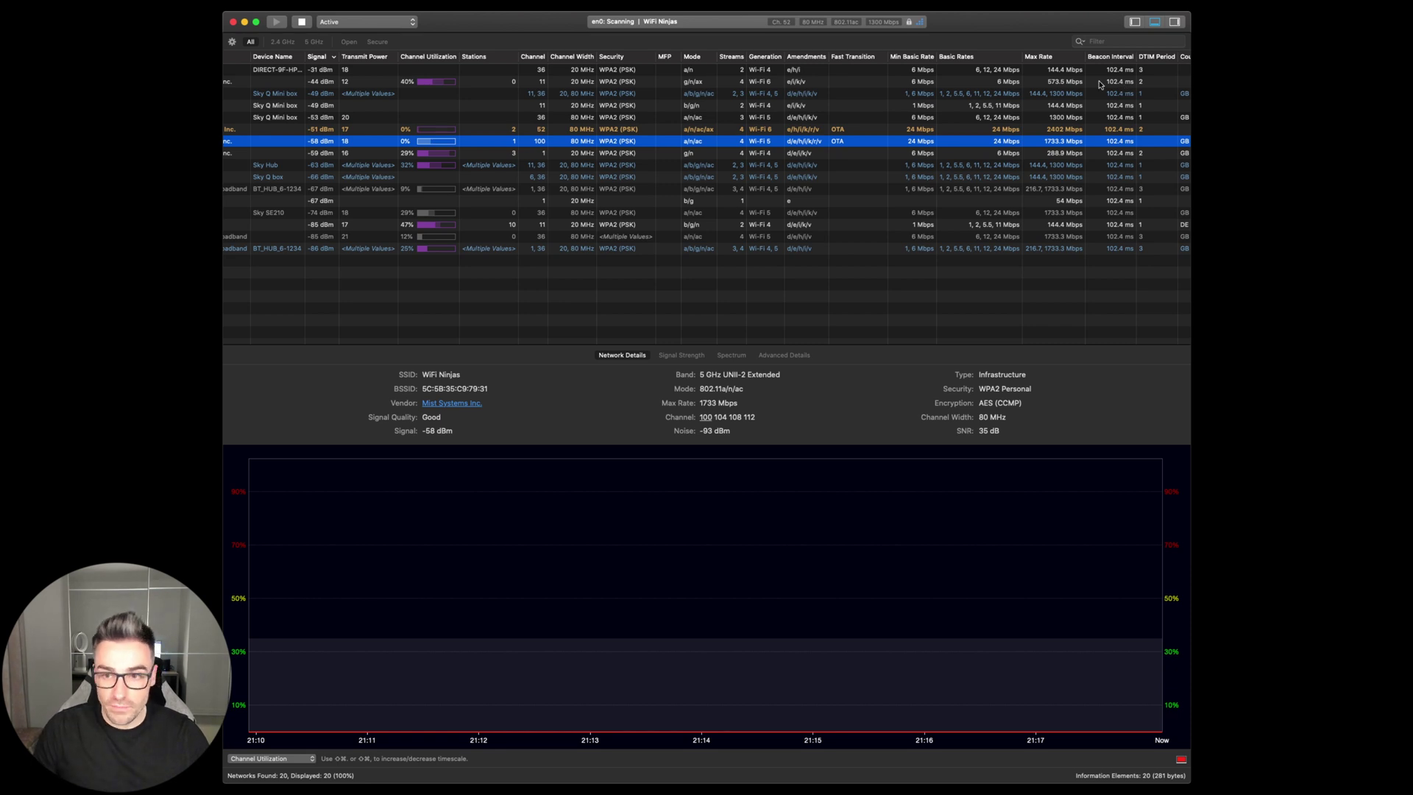
scroll(1001, 163, right, 2)
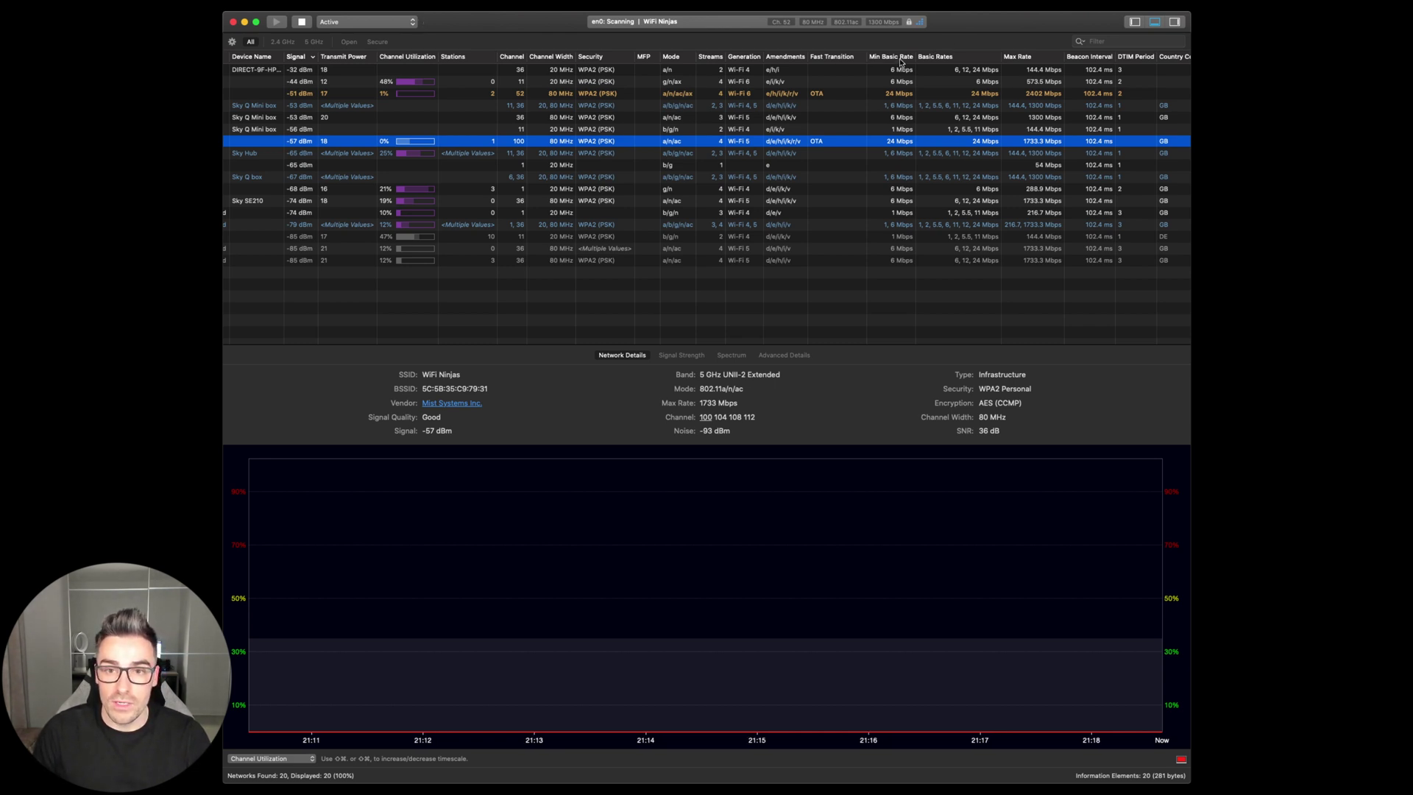
mouse_move(900, 61)
mouse_down()
mouse_move(792, 62)
mouse_move(909, 51)
mouse_up()
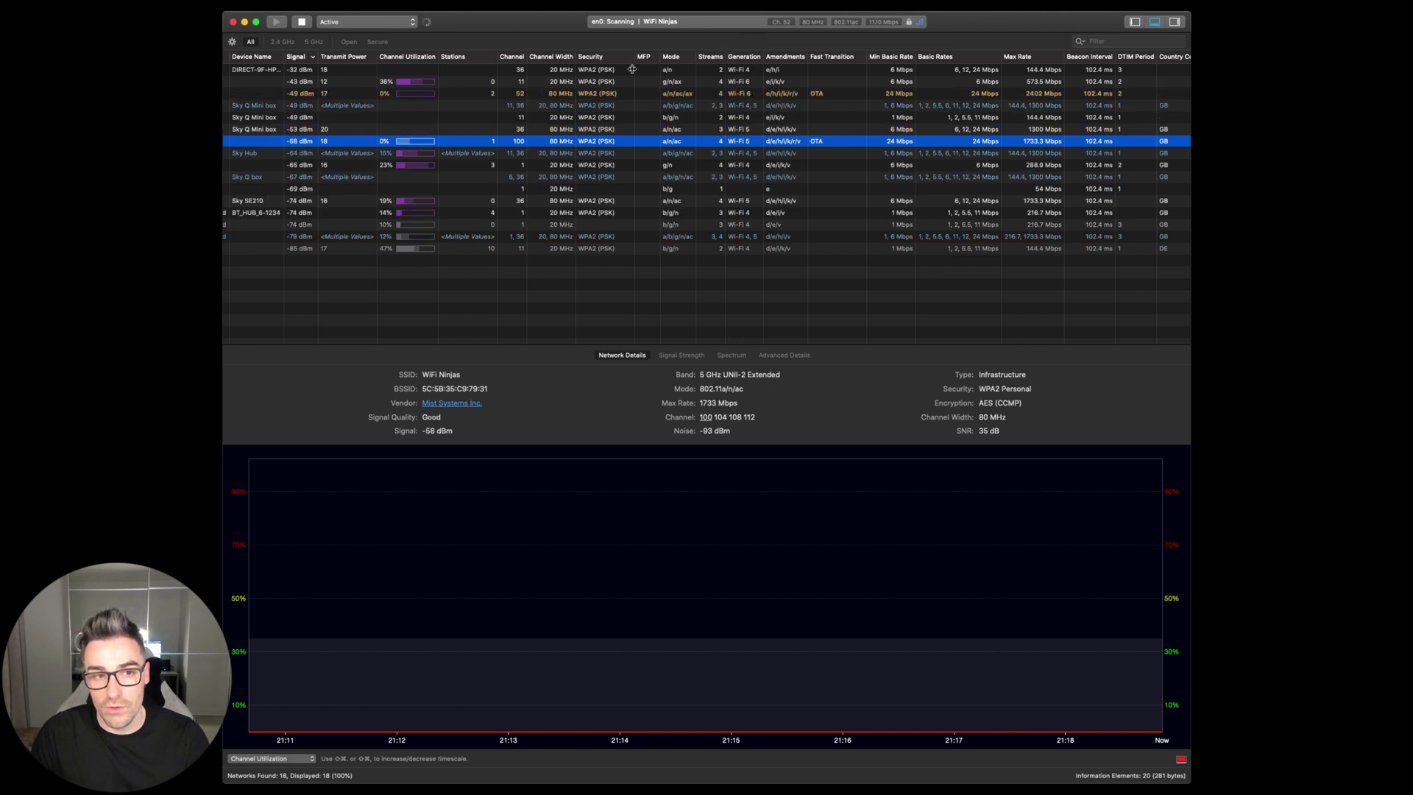
scroll(485, 166, left, 8)
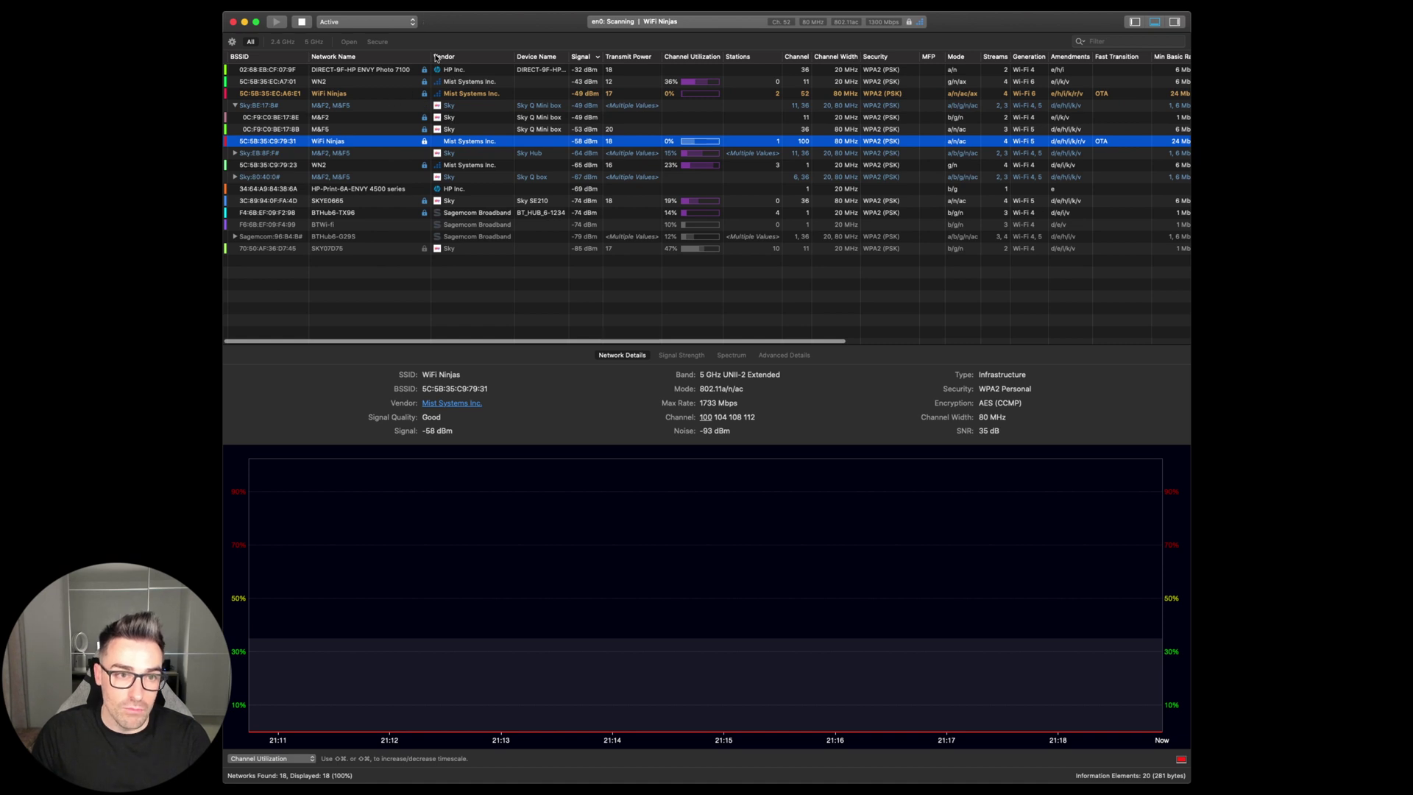
Widen the Network Name column, and auto-size it to fit its contents
drag(429, 56, 594, 54)
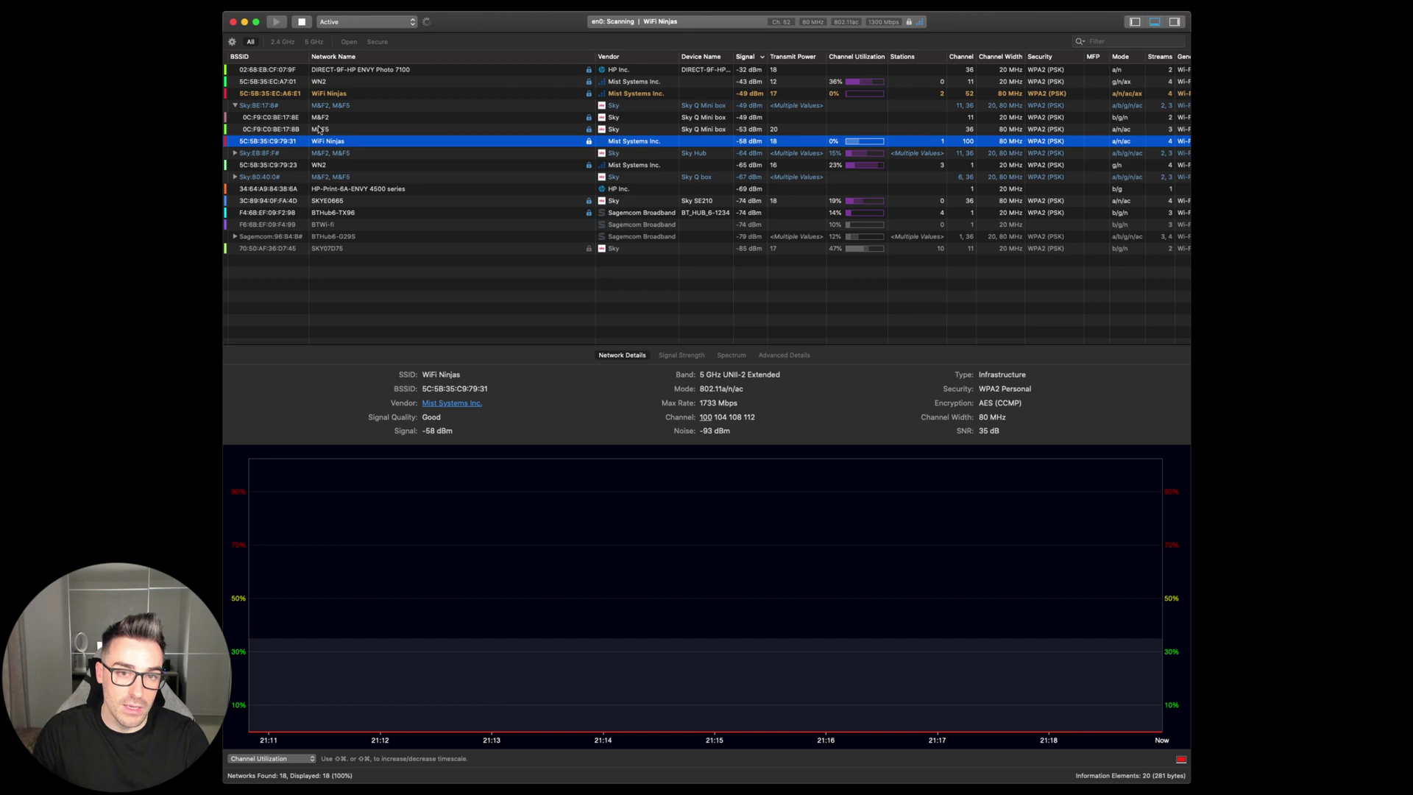
right_click(469, 57)
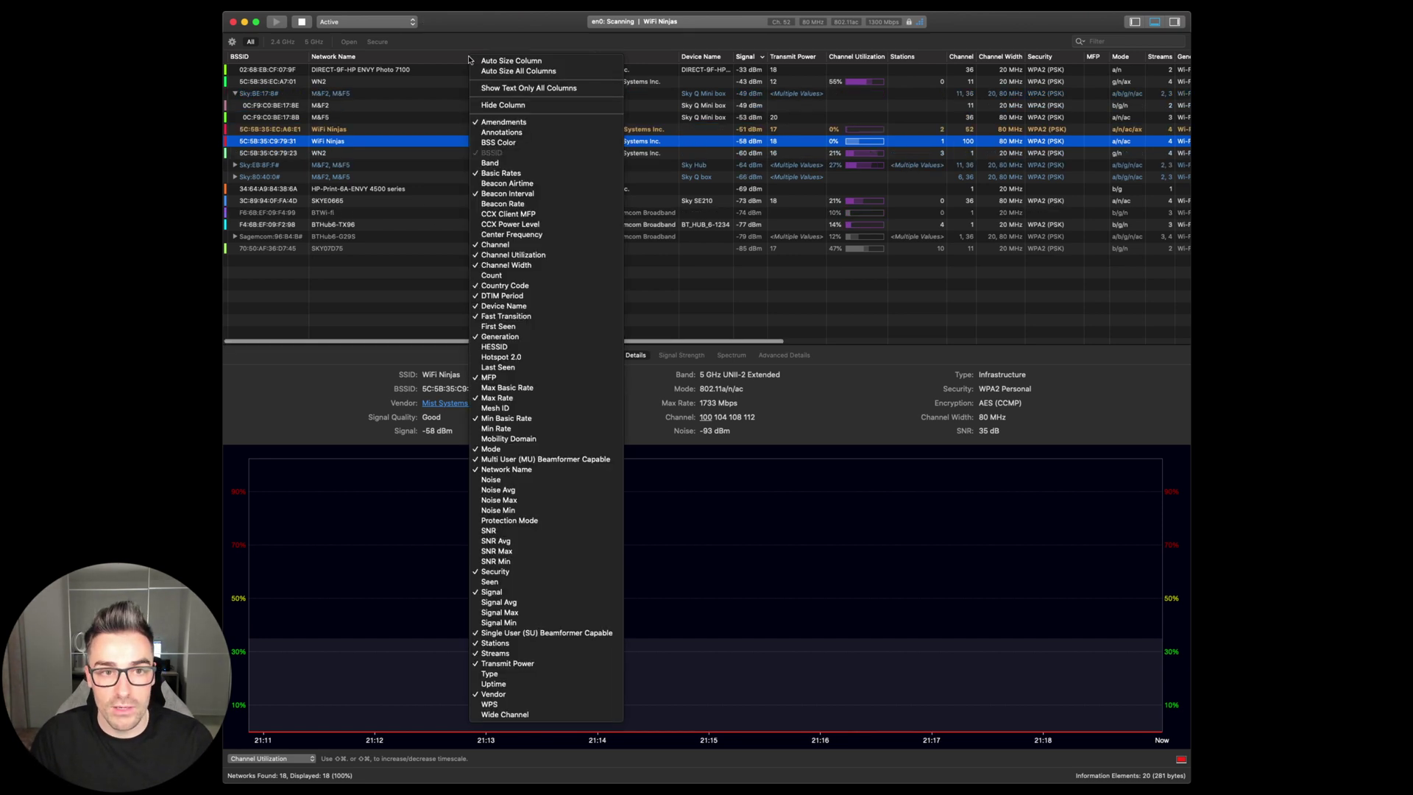
click(537, 62)
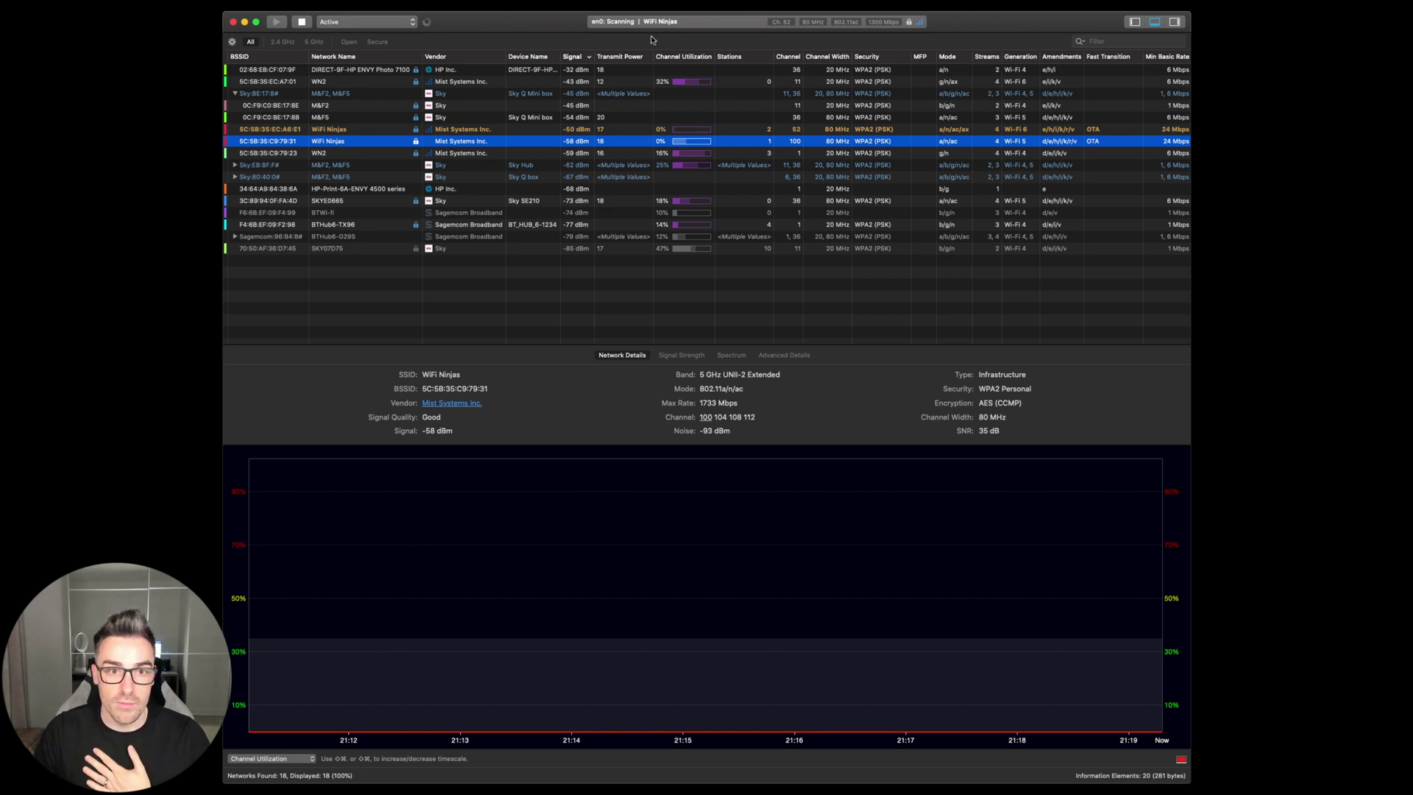
Examine the channel utilization and signal strength graphs of the WN2 network on channel 11
click(352, 83)
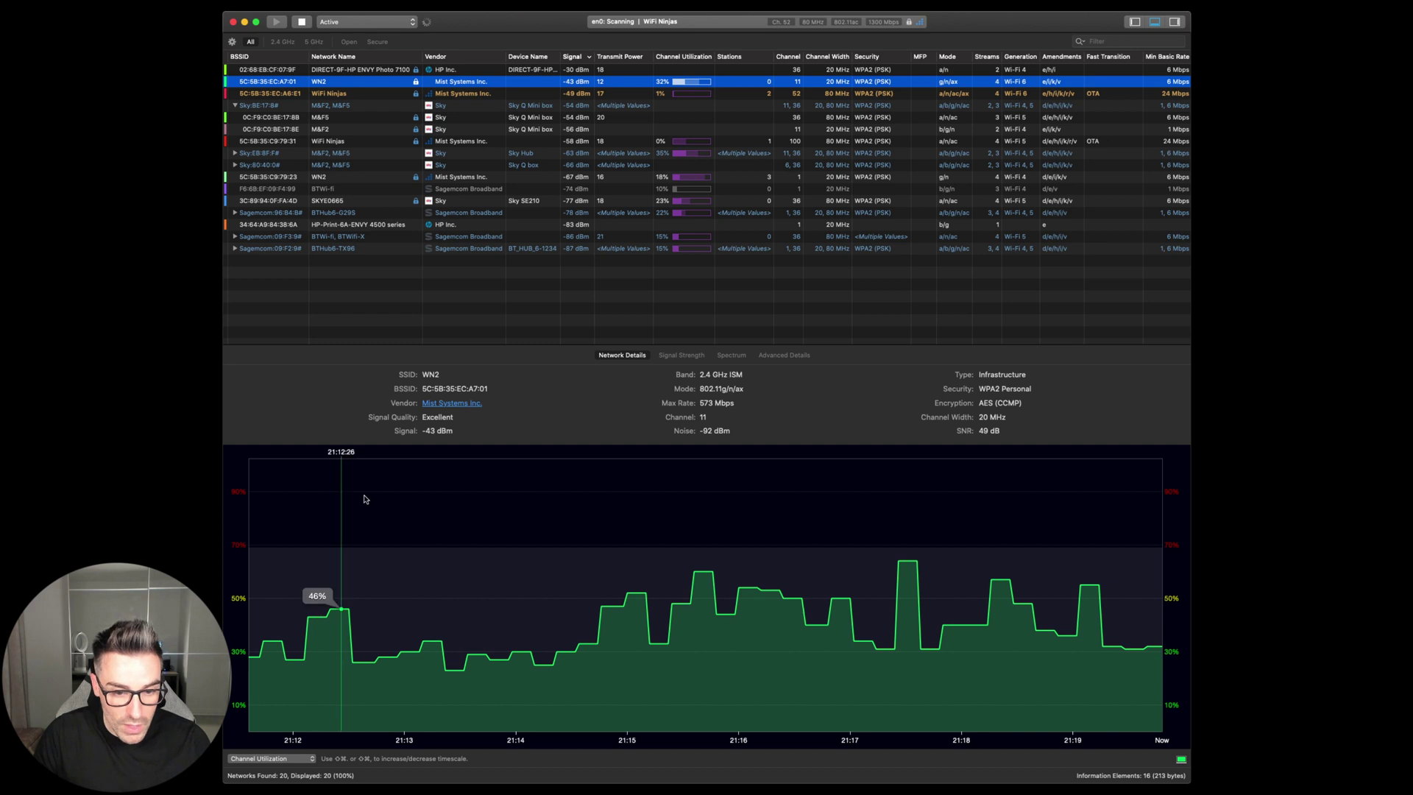
mouse_move(263, 644)
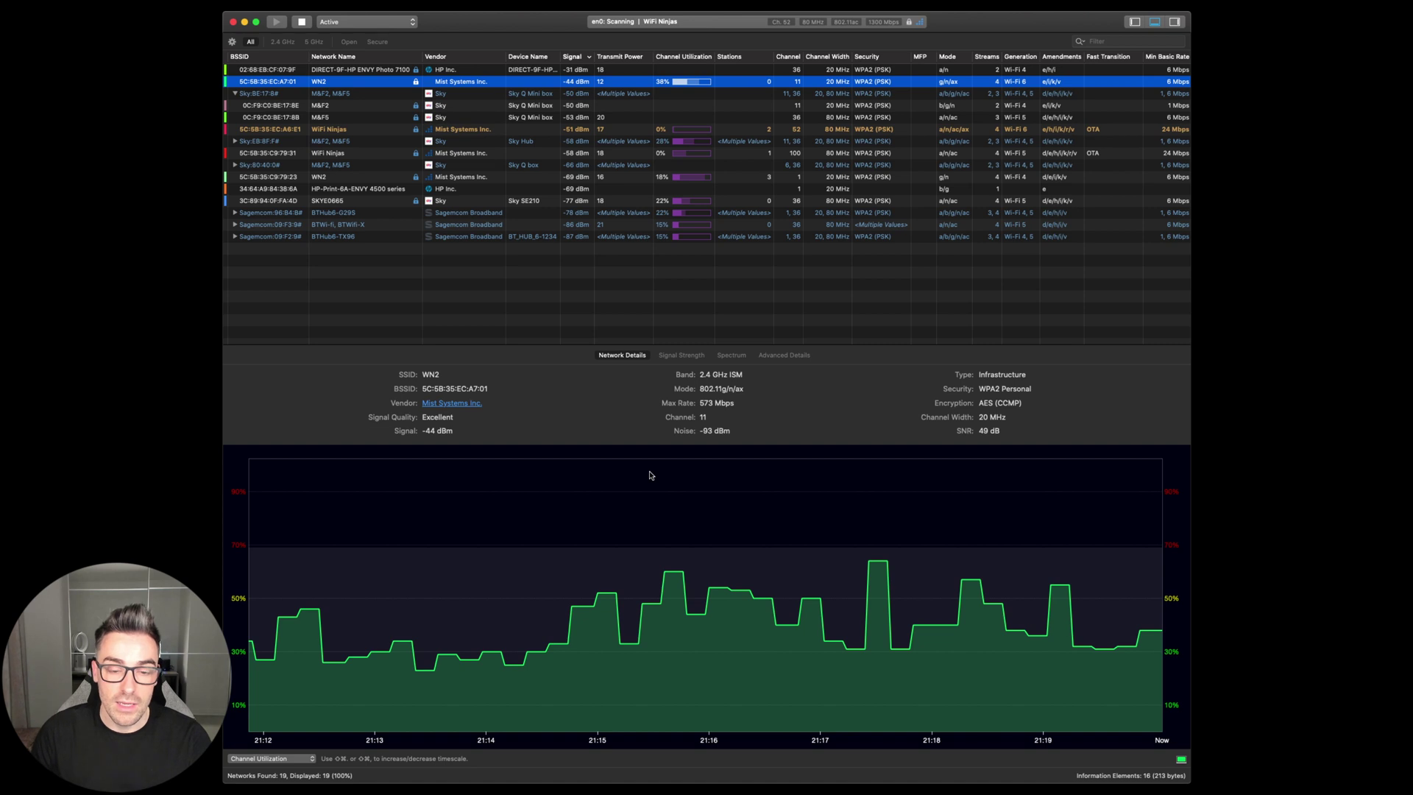
click(683, 355)
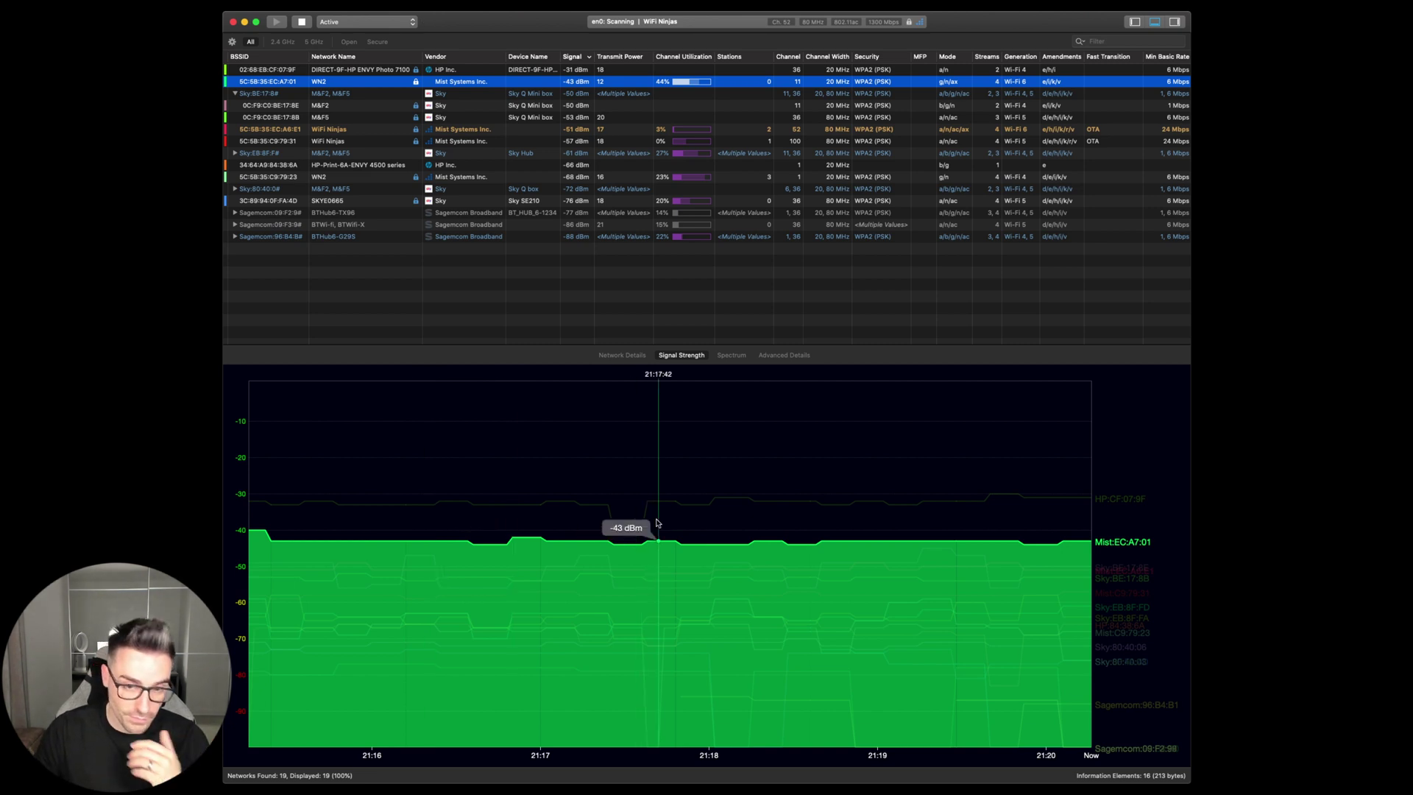
View the spectrum for the 5 GHz band only and highlight the channel 52 WiFi Ninjas network in it
click(731, 354)
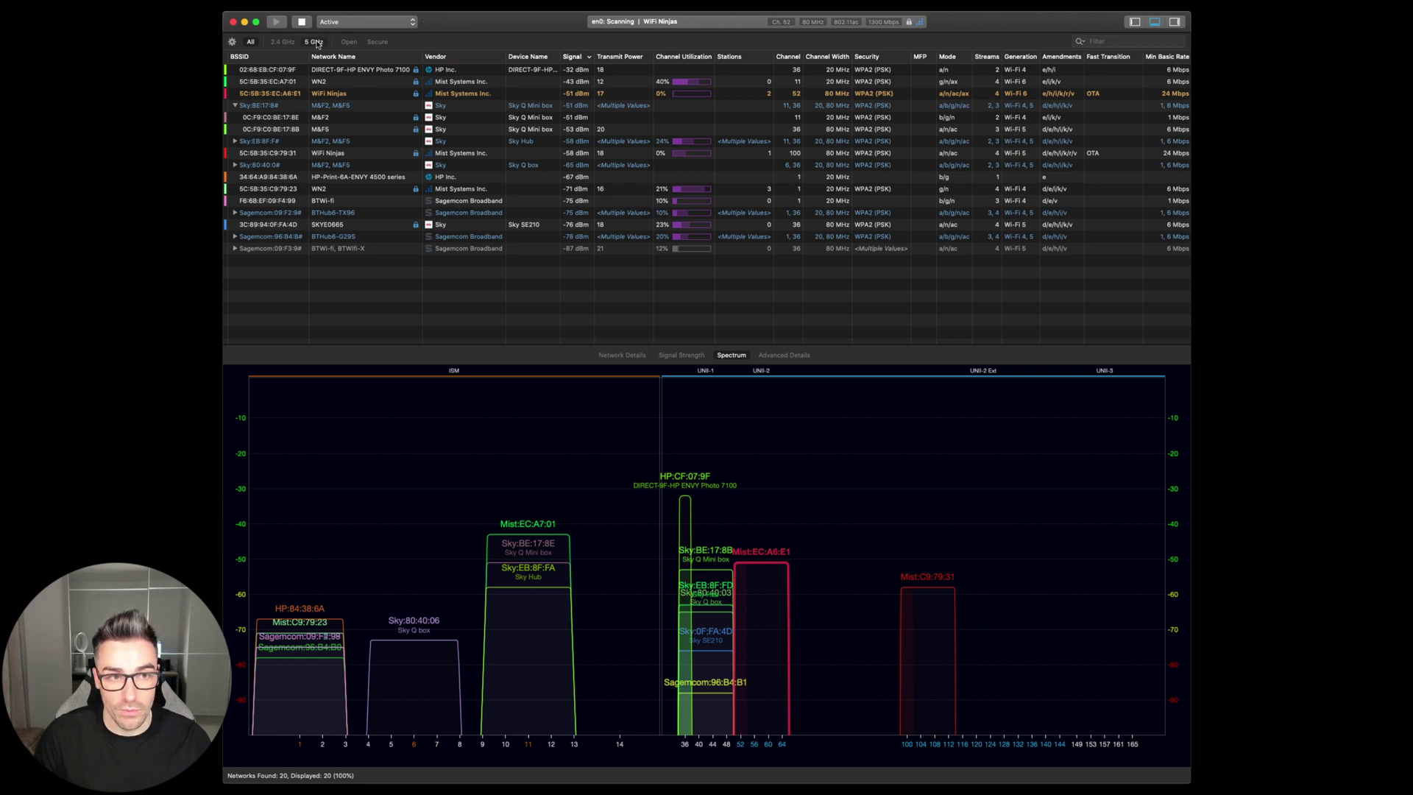
click(314, 42)
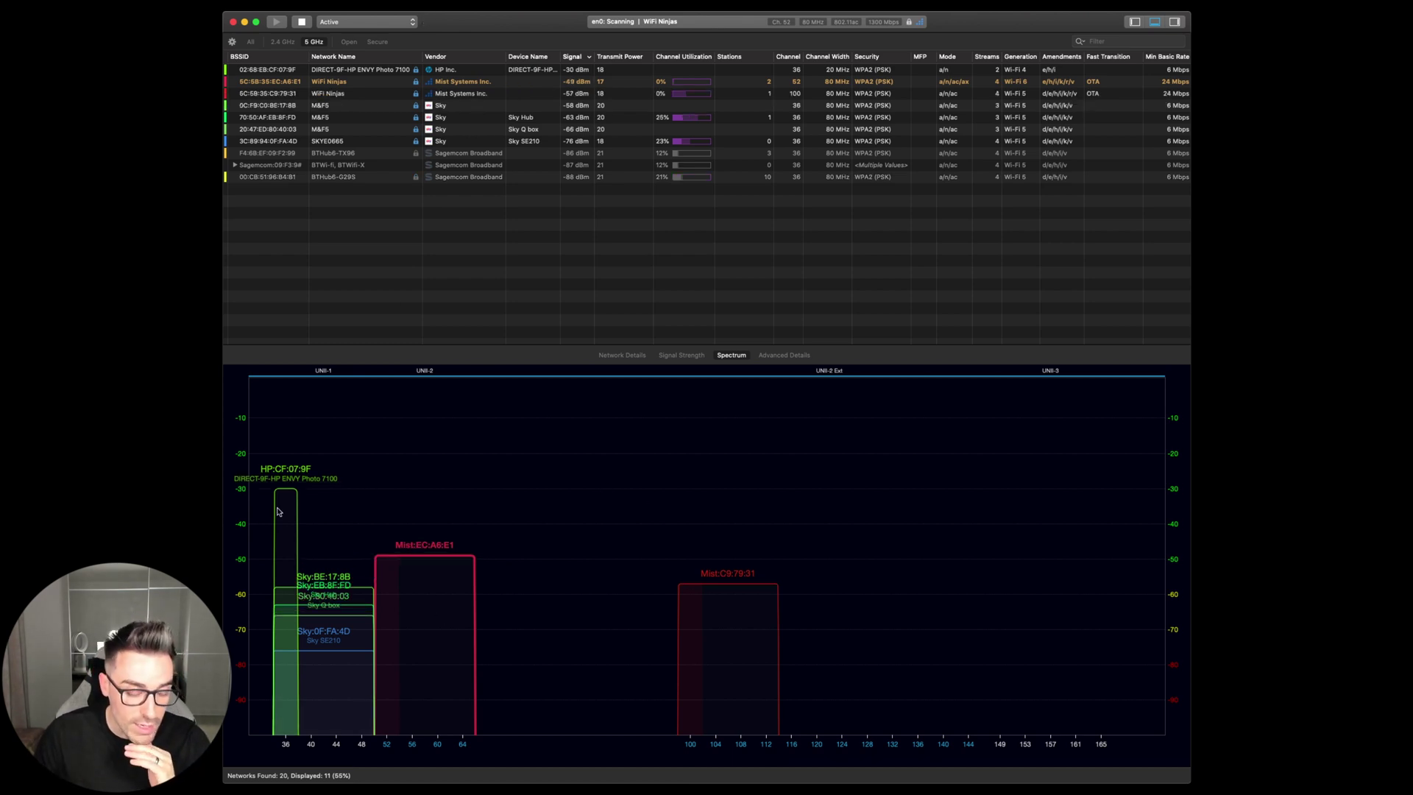
click(420, 589)
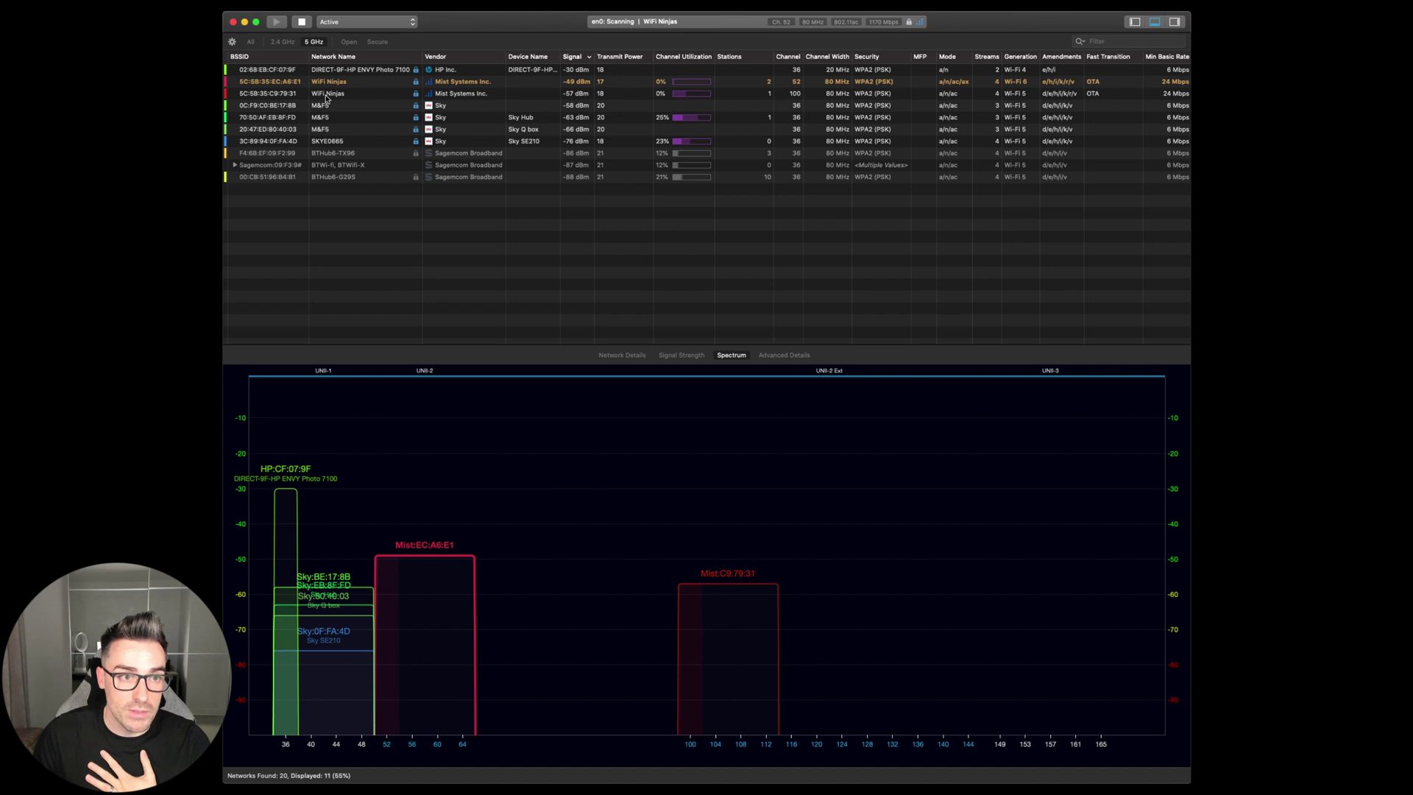
click(405, 576)
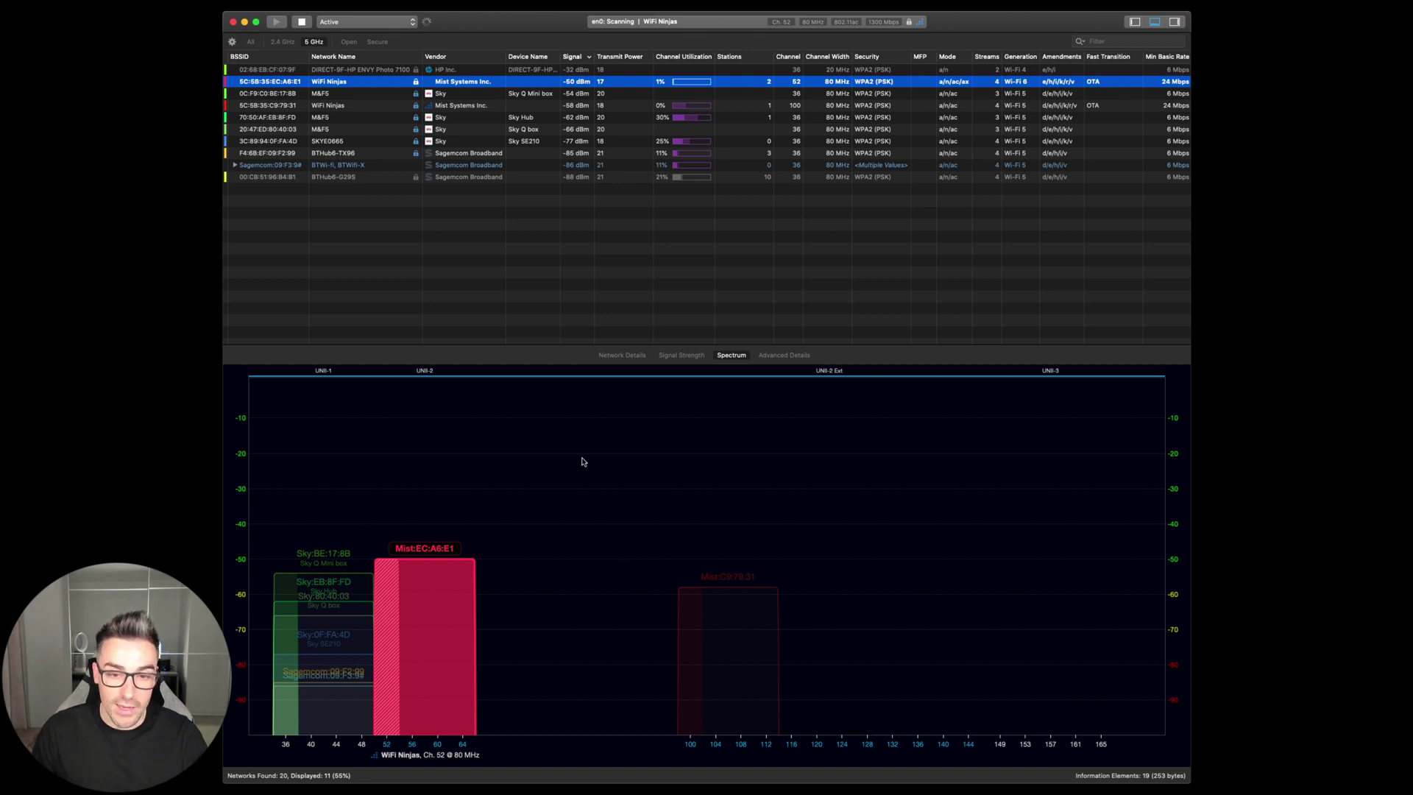
Expand the TPC Report in the WiFi Ninjas network's advanced details and show the available actions for its Transmit Power element
click(785, 356)
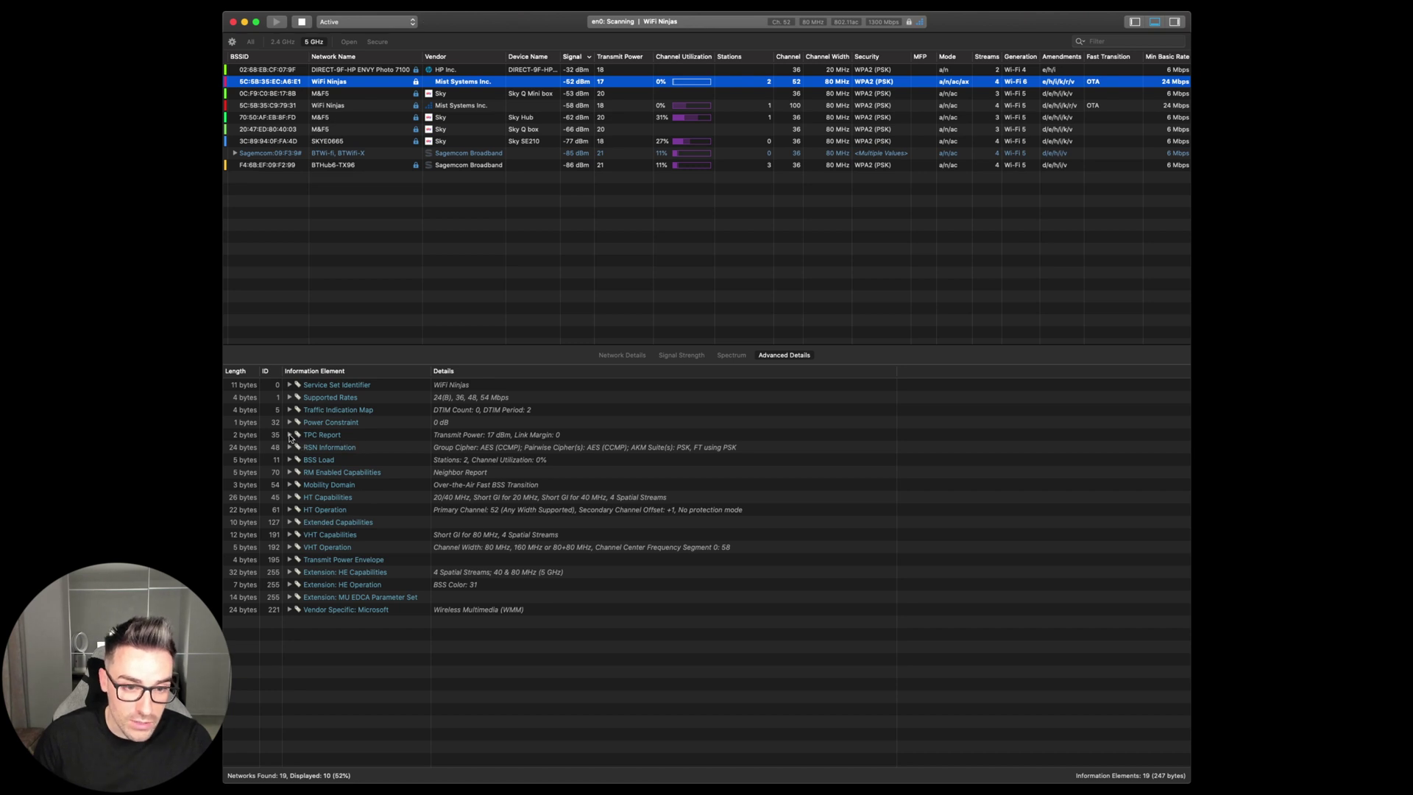
click(290, 436)
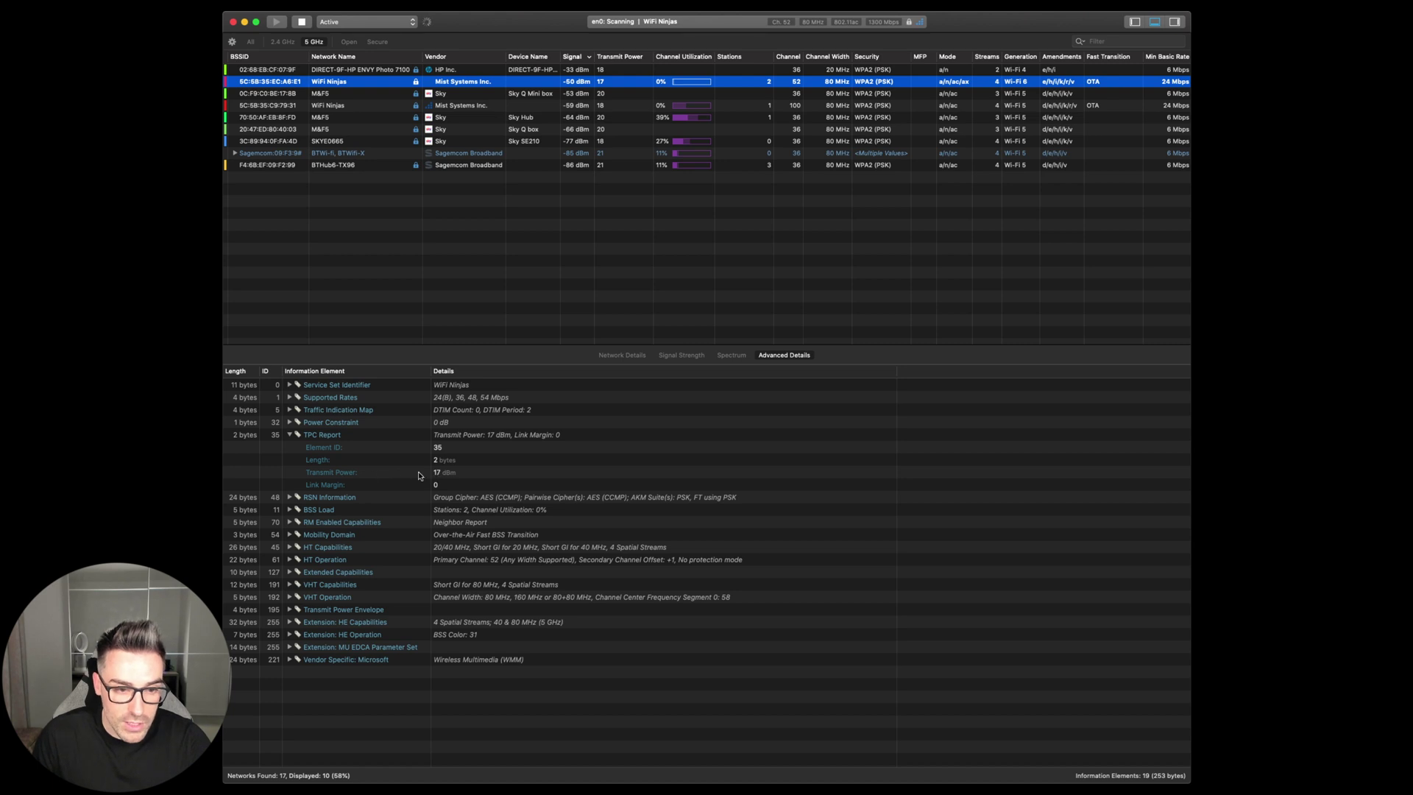
click(454, 475)
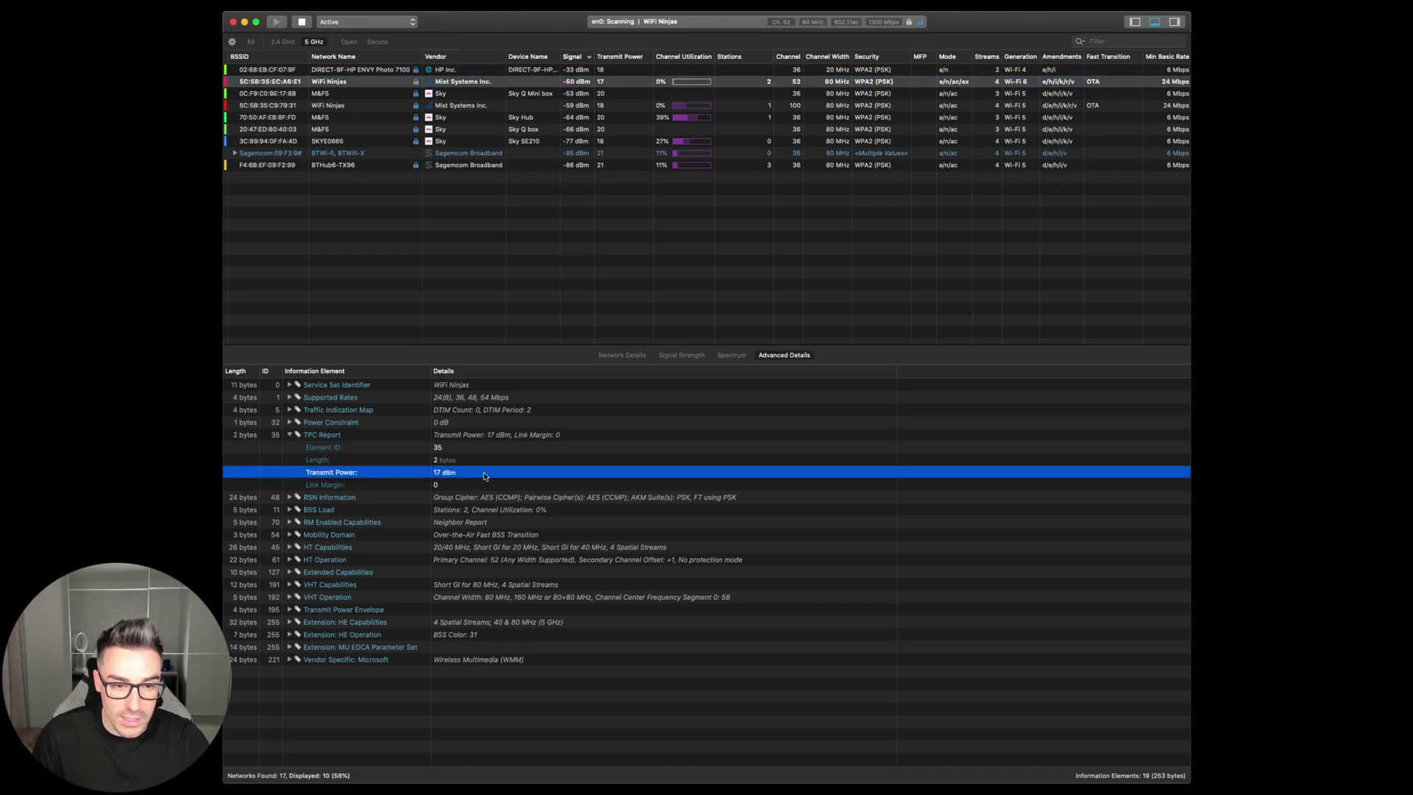
right_click(471, 474)
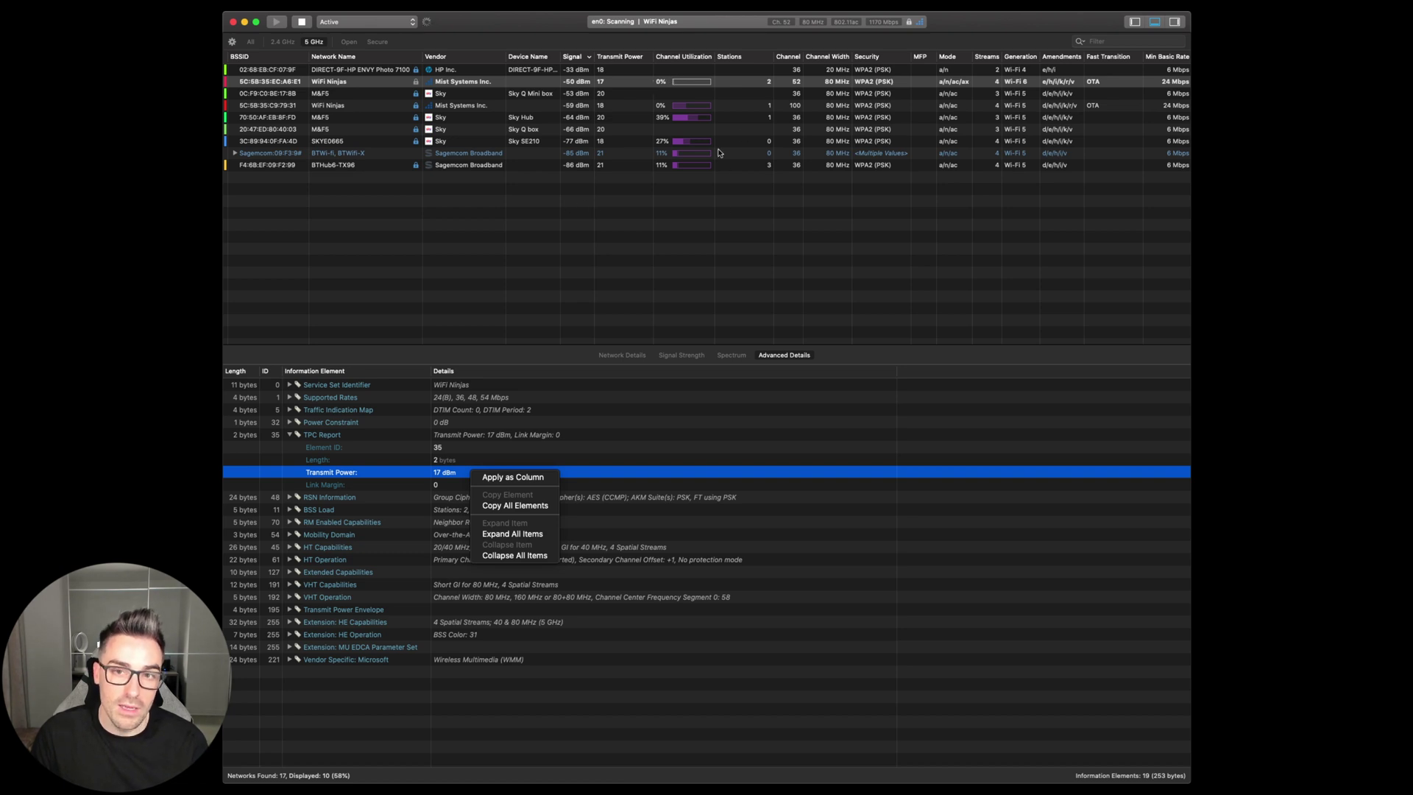
Review the list of columns available for the network table, and return to the selected network's Network Details view
right_click(739, 58)
right_click(744, 58)
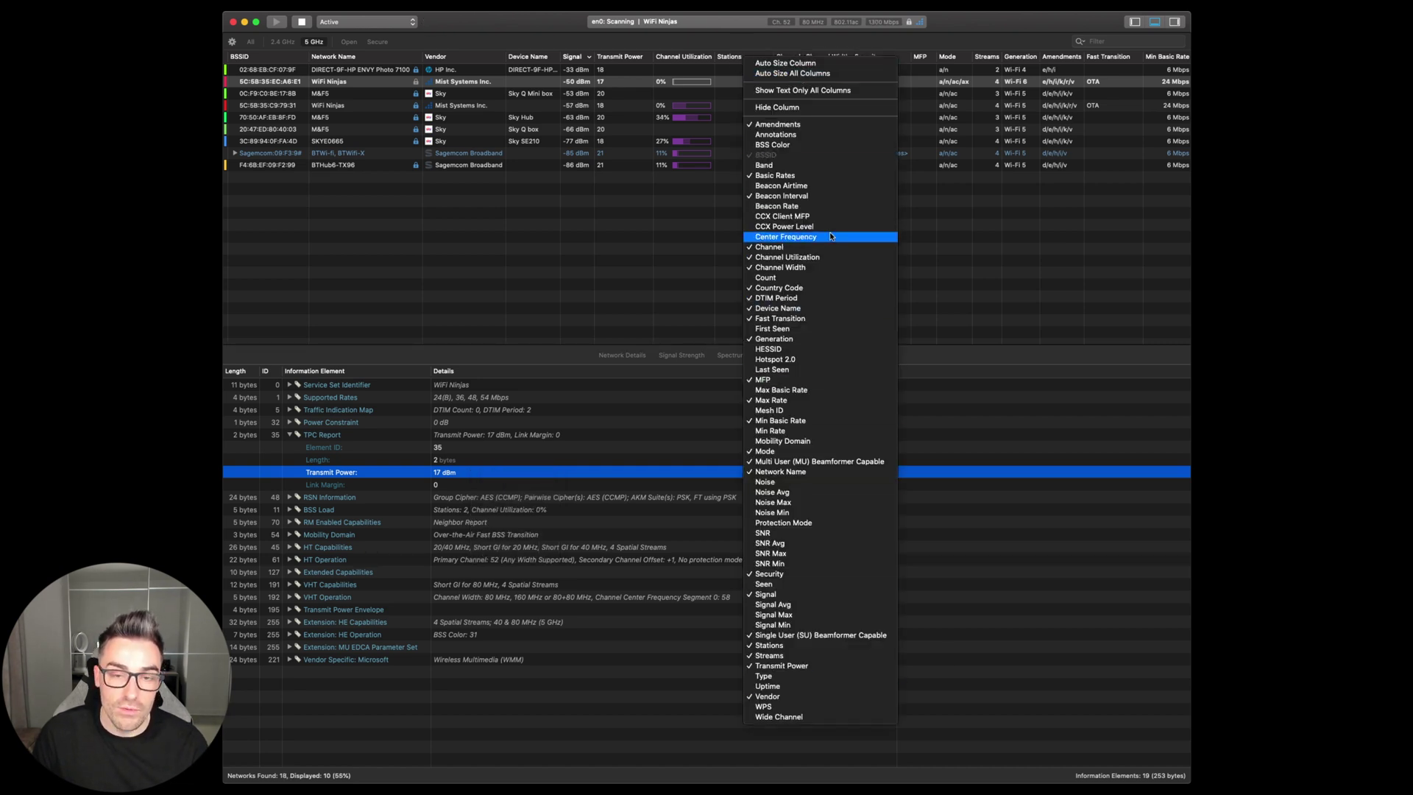
click(770, 90)
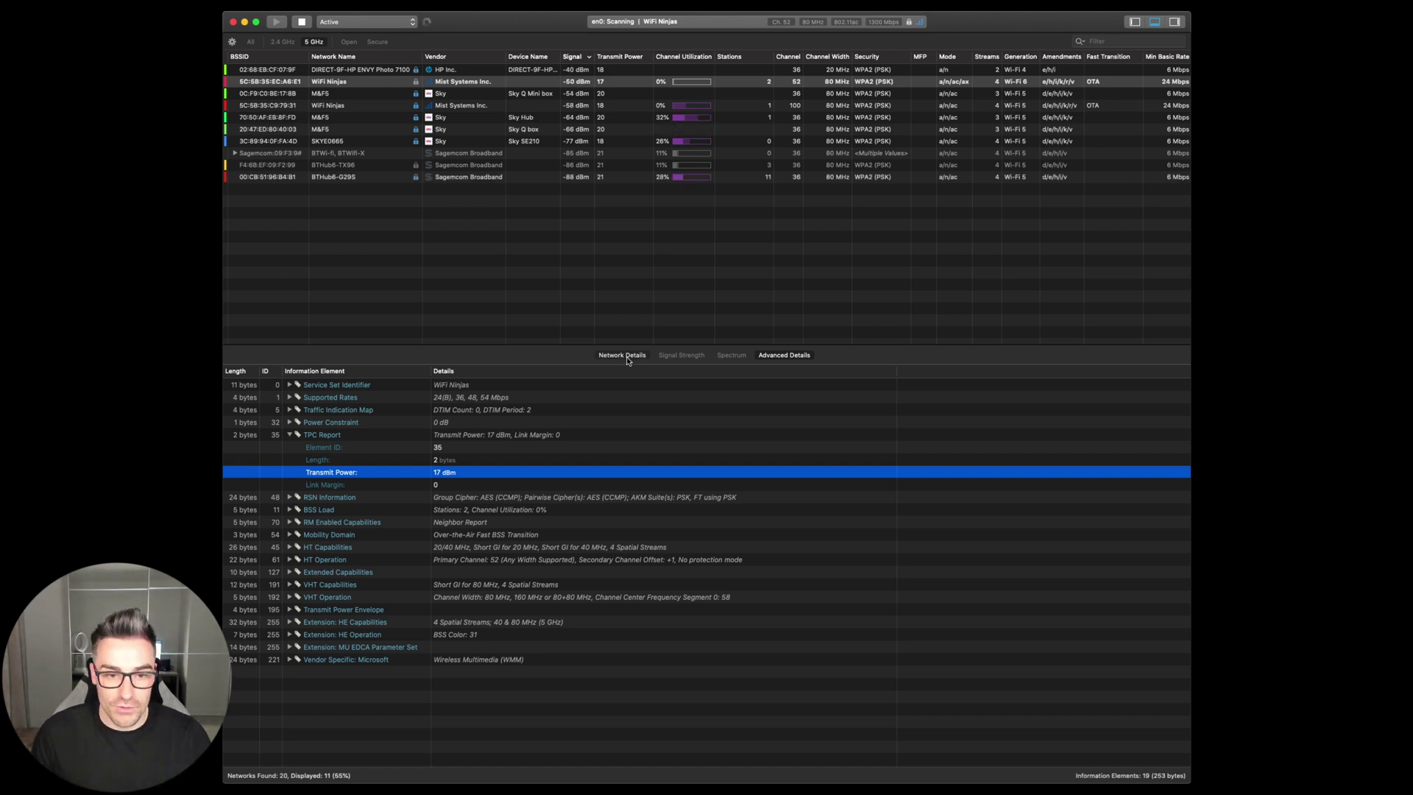
click(625, 356)
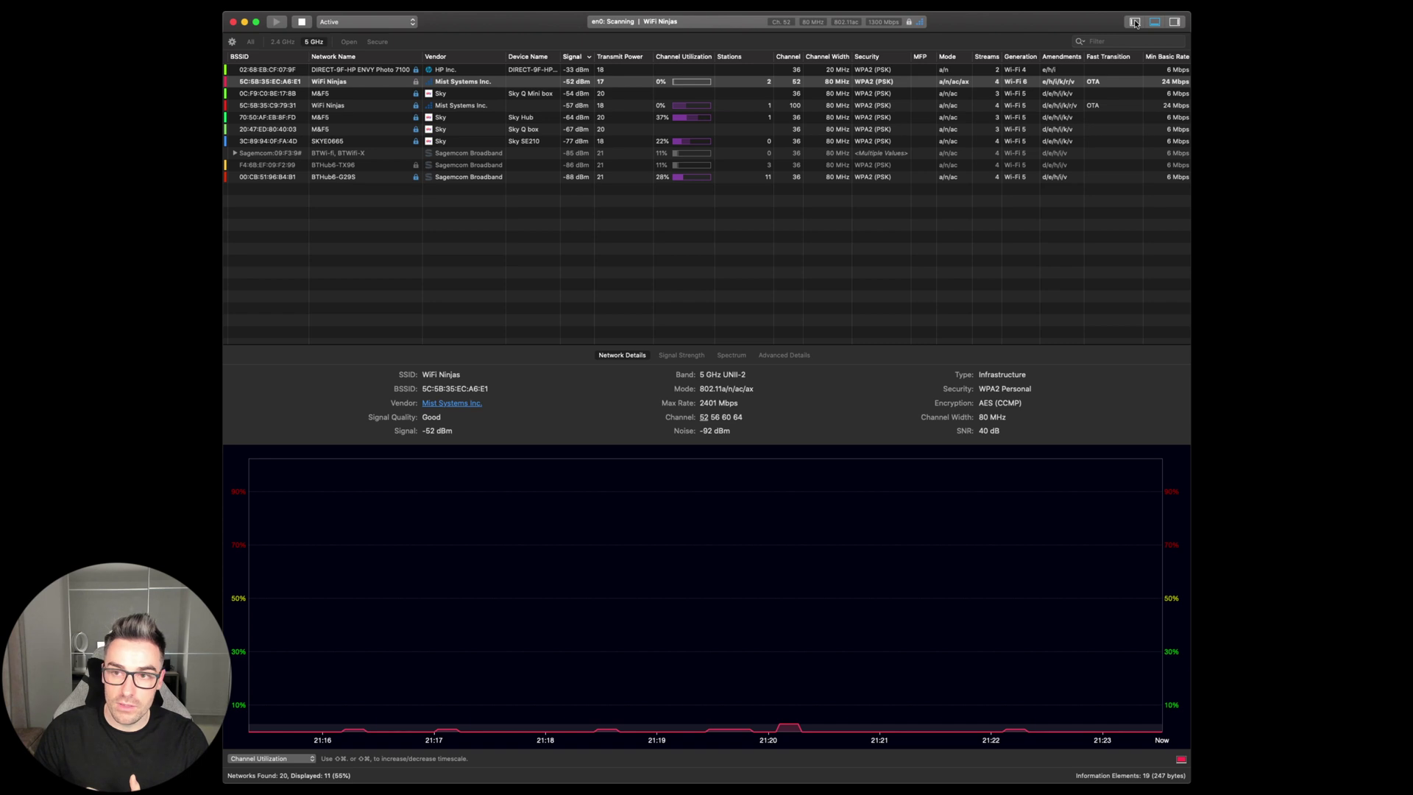
Show the automatic filters and narrow the list to the WN2 network name in the 2.4 GHz band
click(1135, 22)
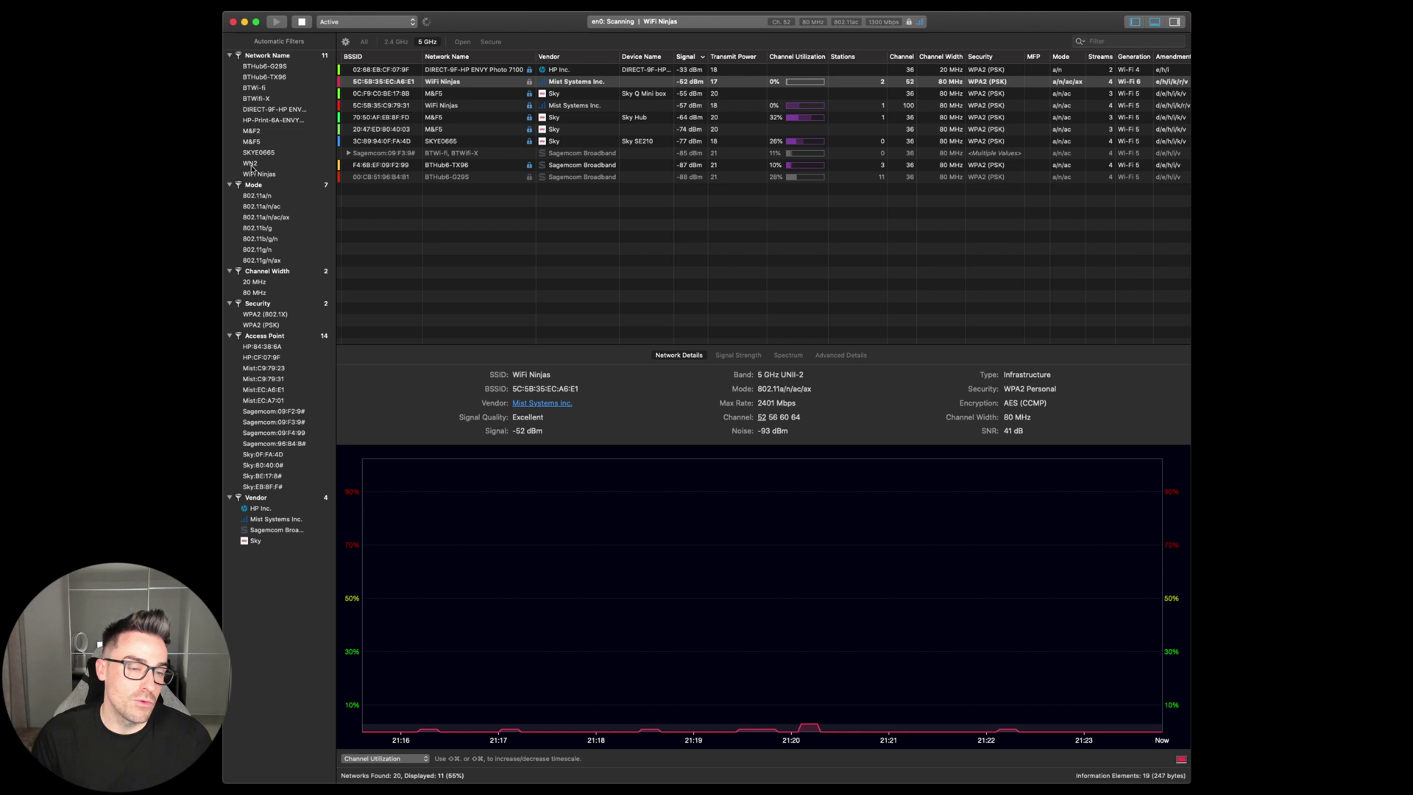
click(251, 164)
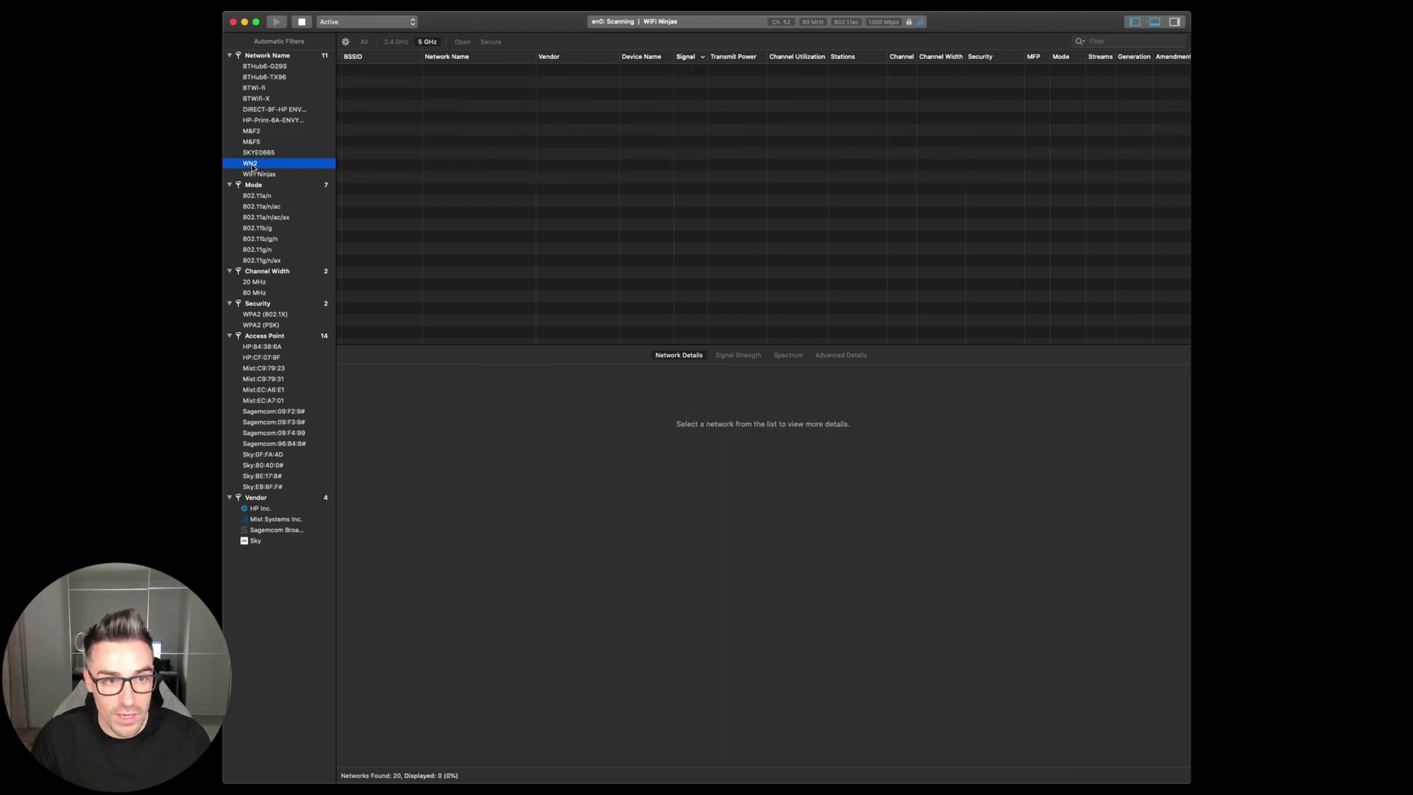
click(396, 43)
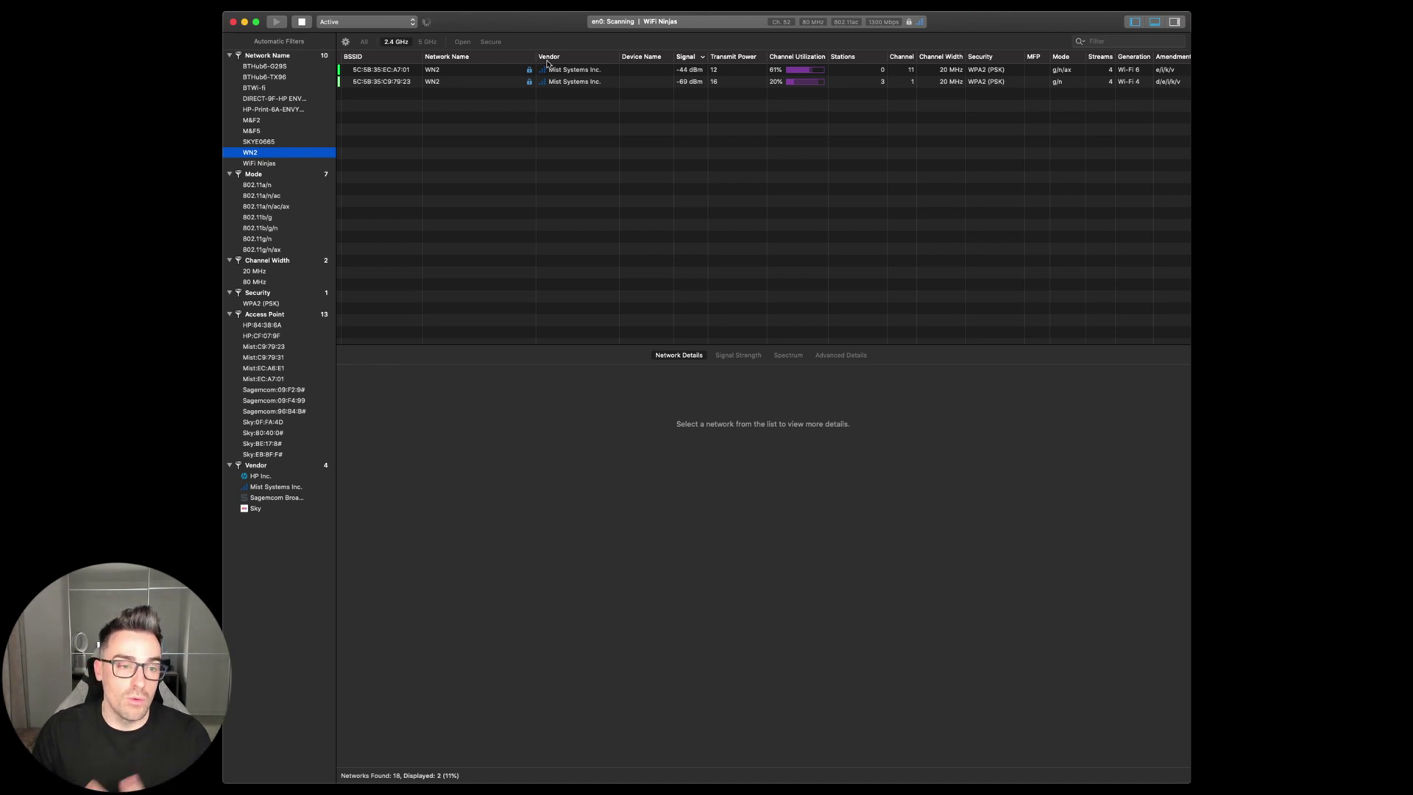
Filter the 2.4 GHz networks by the 802.11g/n/ax mode, and clear the automatic filter
click(272, 251)
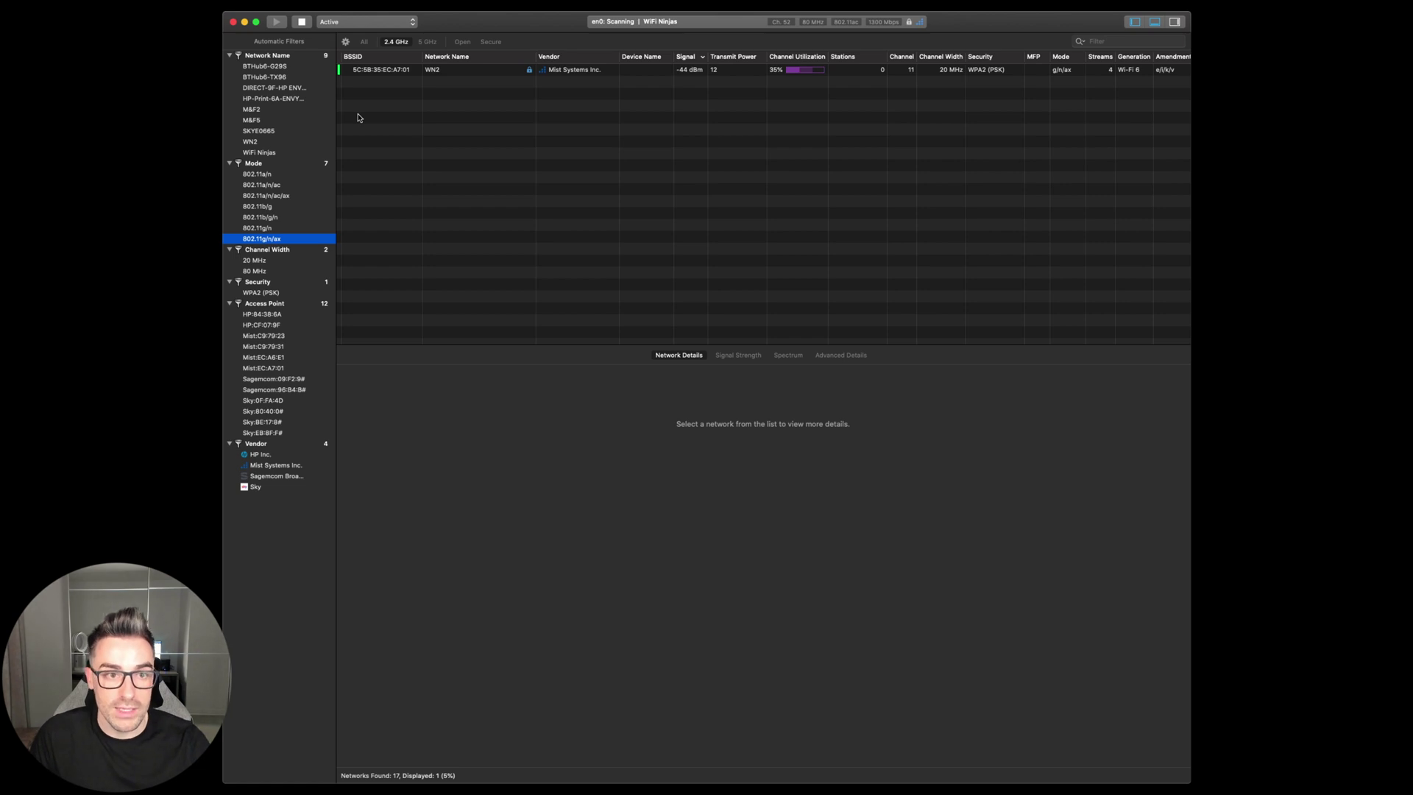
key(Escape)
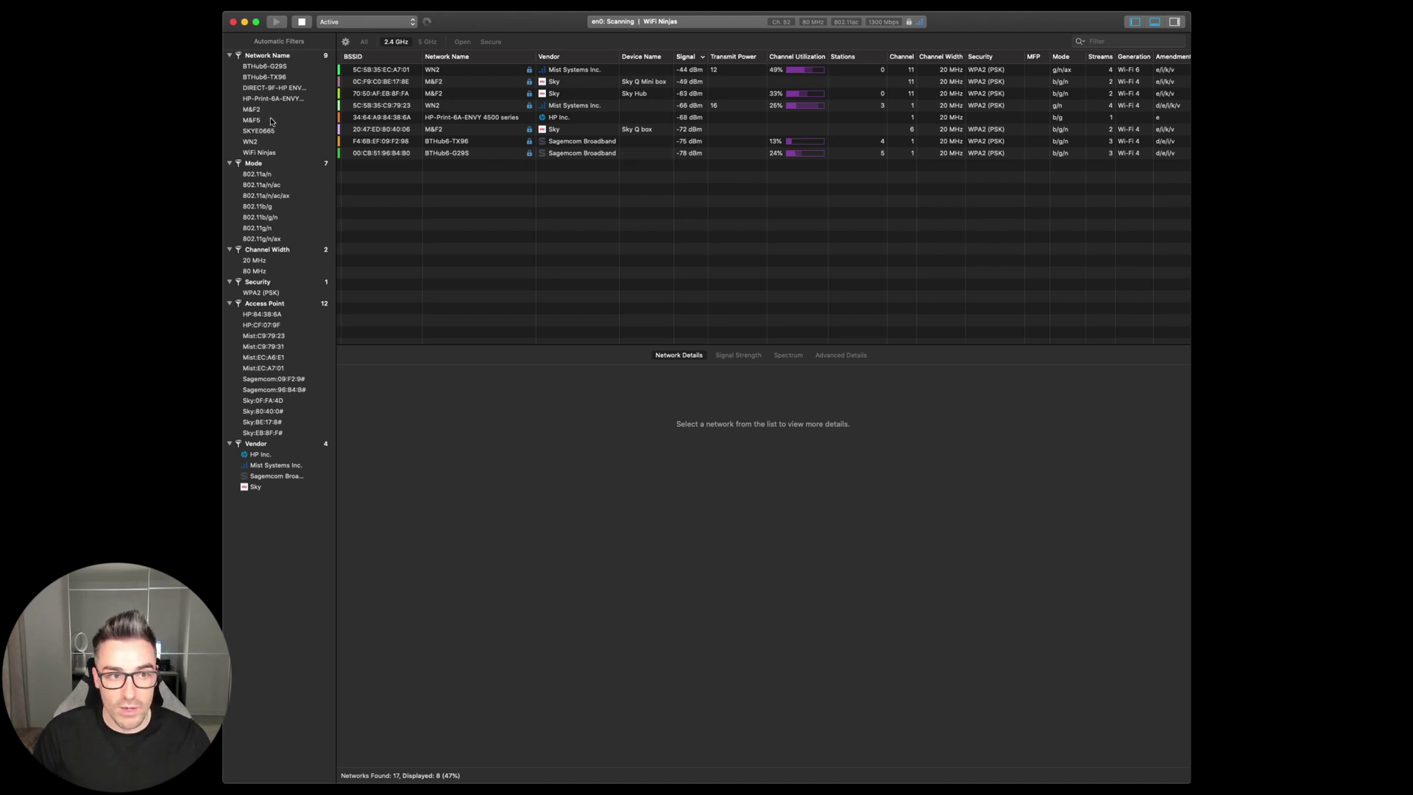
Narrow the 2.4 GHz list to WN2, review the advisory notes for its channel 11 network, and close the inspector
click(250, 142)
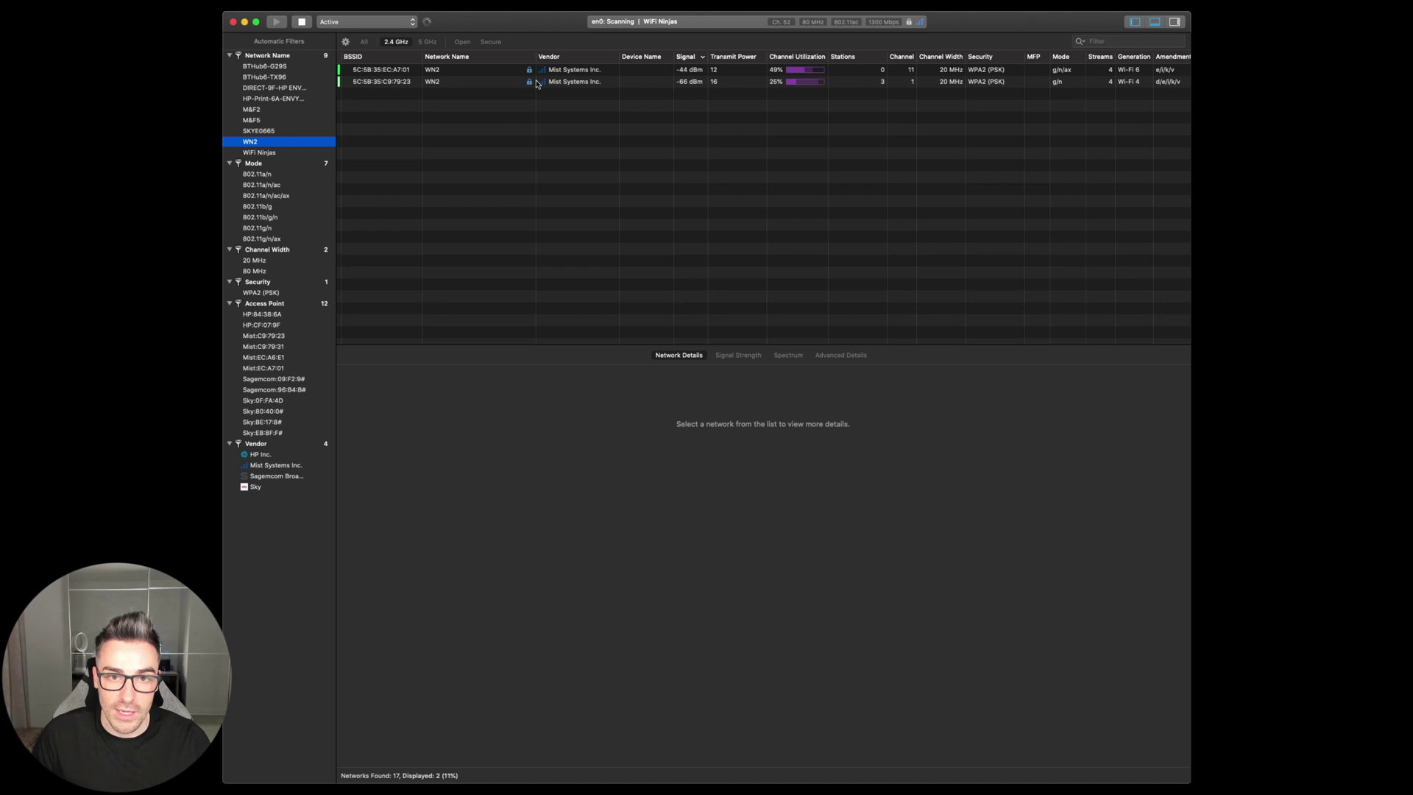
click(462, 71)
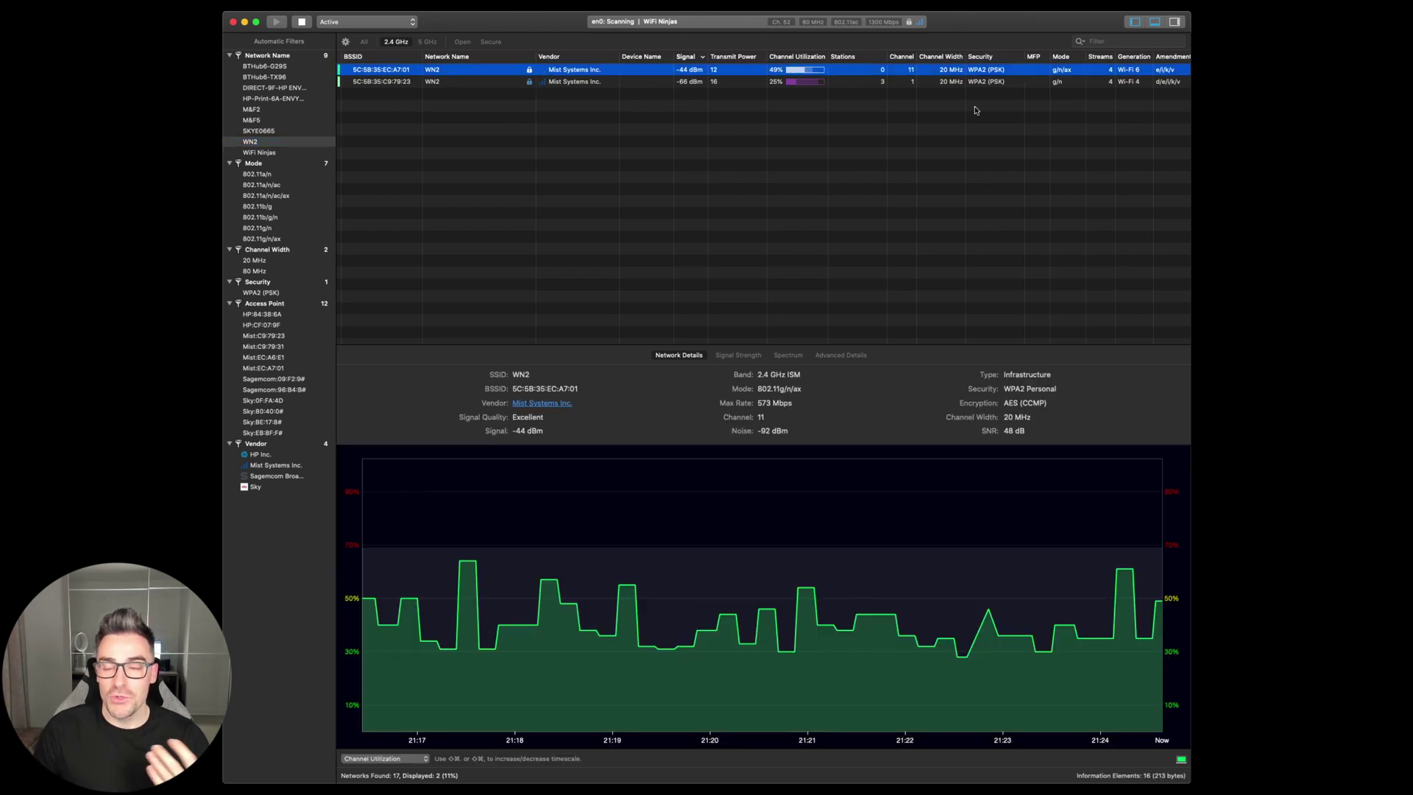
click(1174, 23)
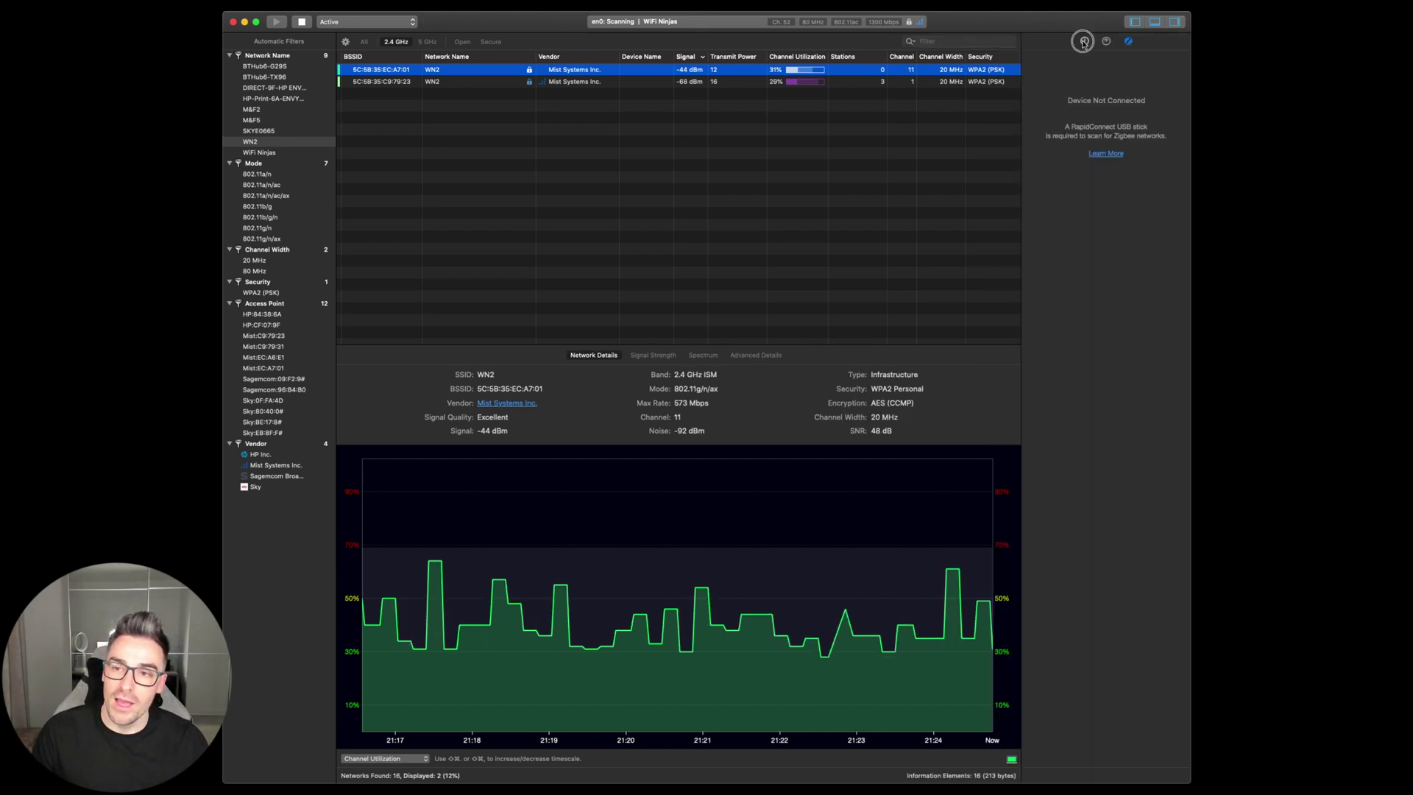
click(1083, 41)
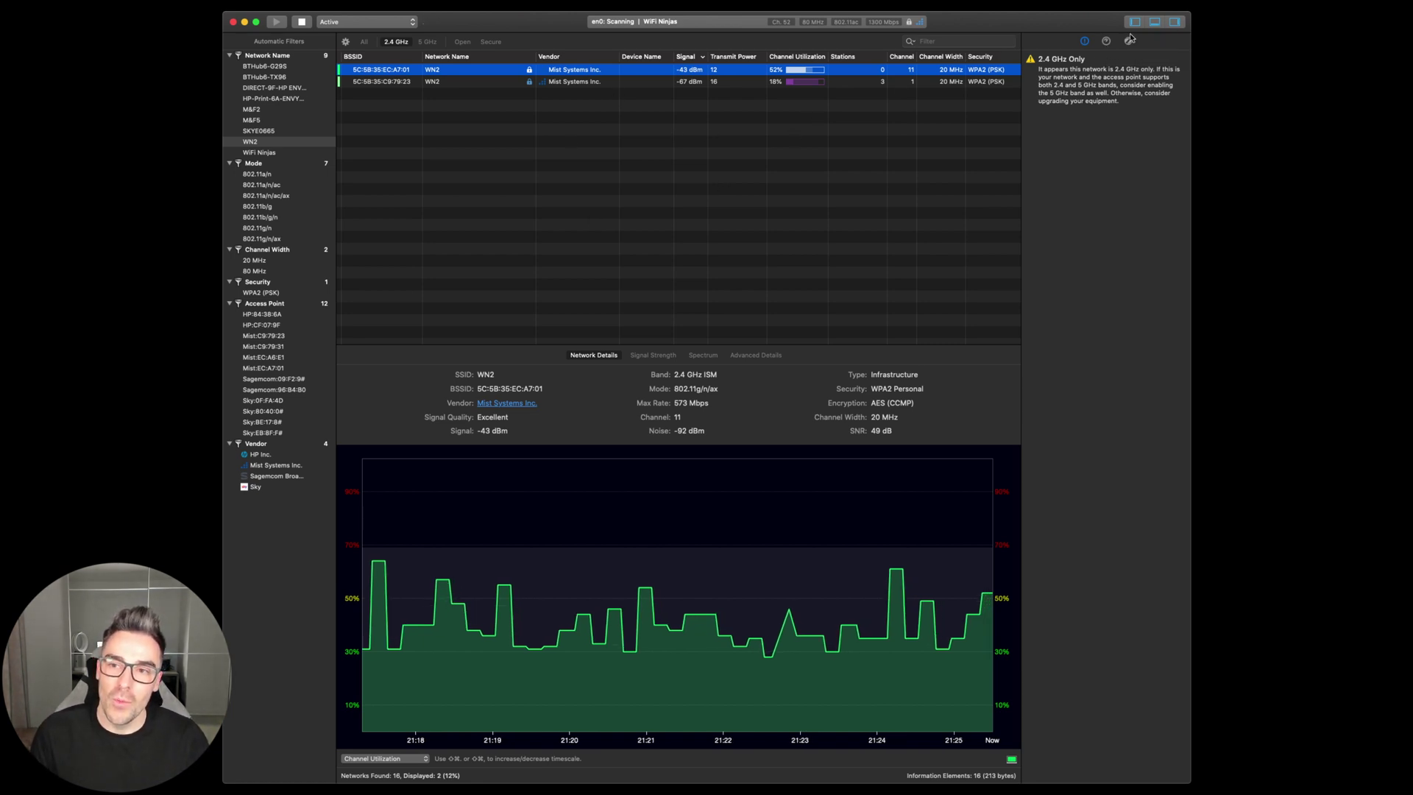
click(1176, 23)
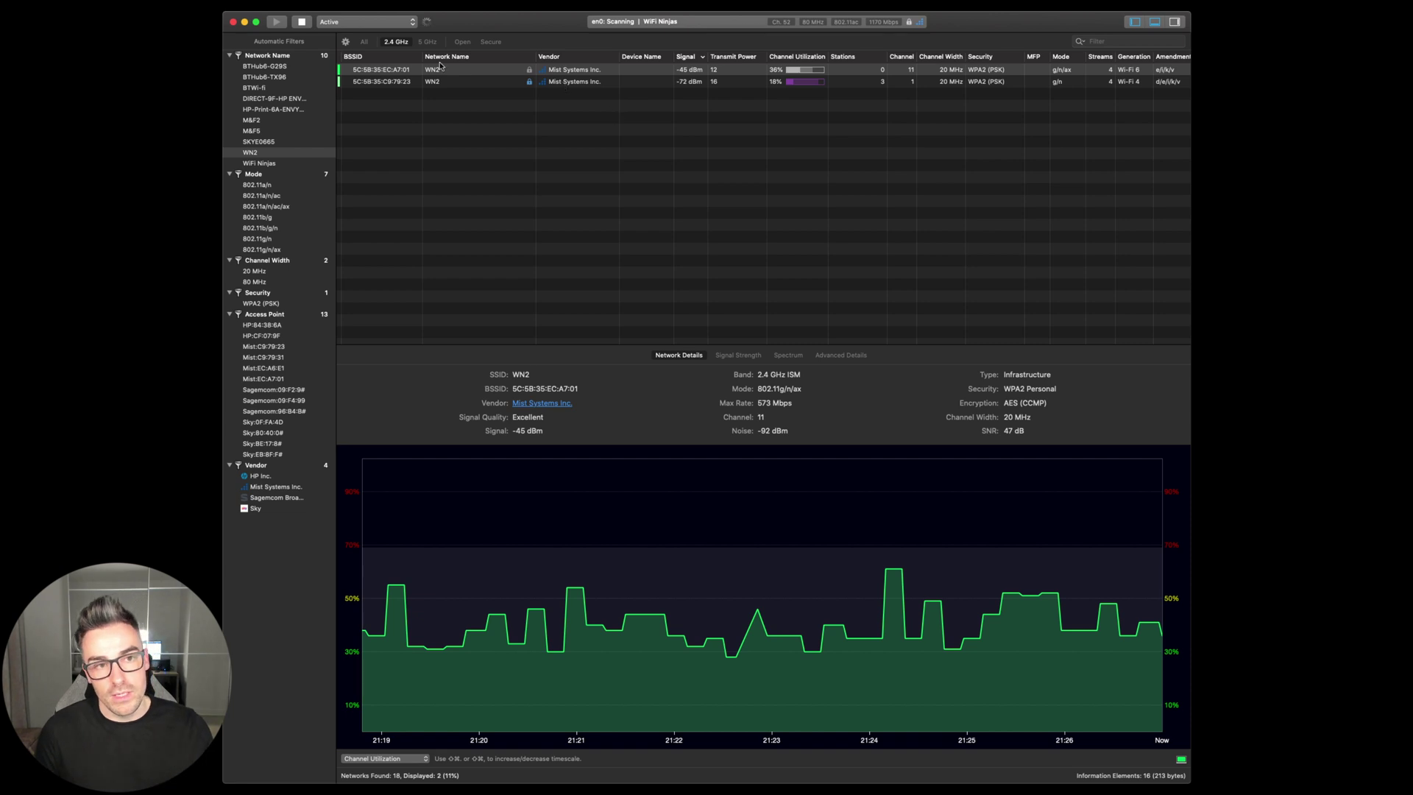
Switch the scan source to the WLAN Pi external adapter without saving the current results
click(375, 22)
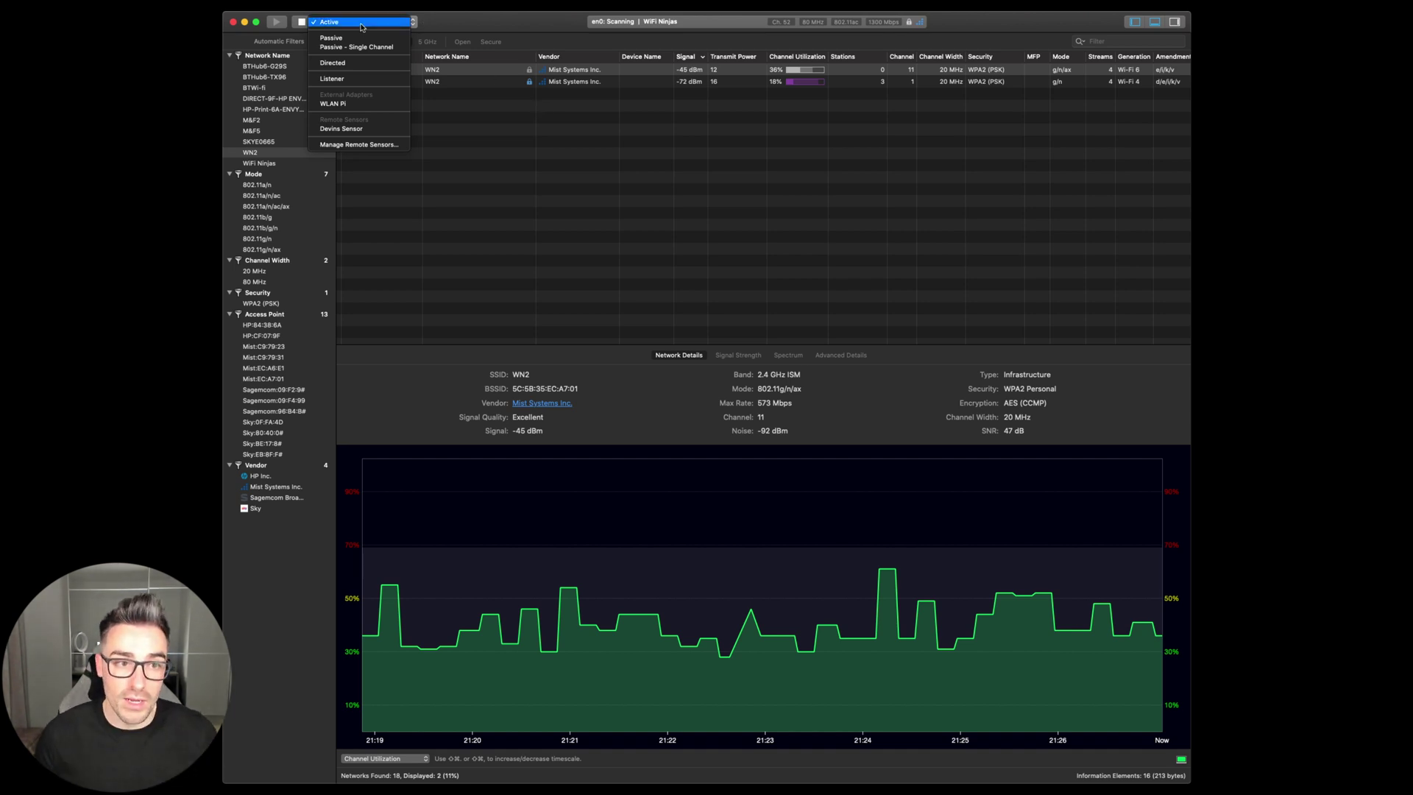
click(333, 103)
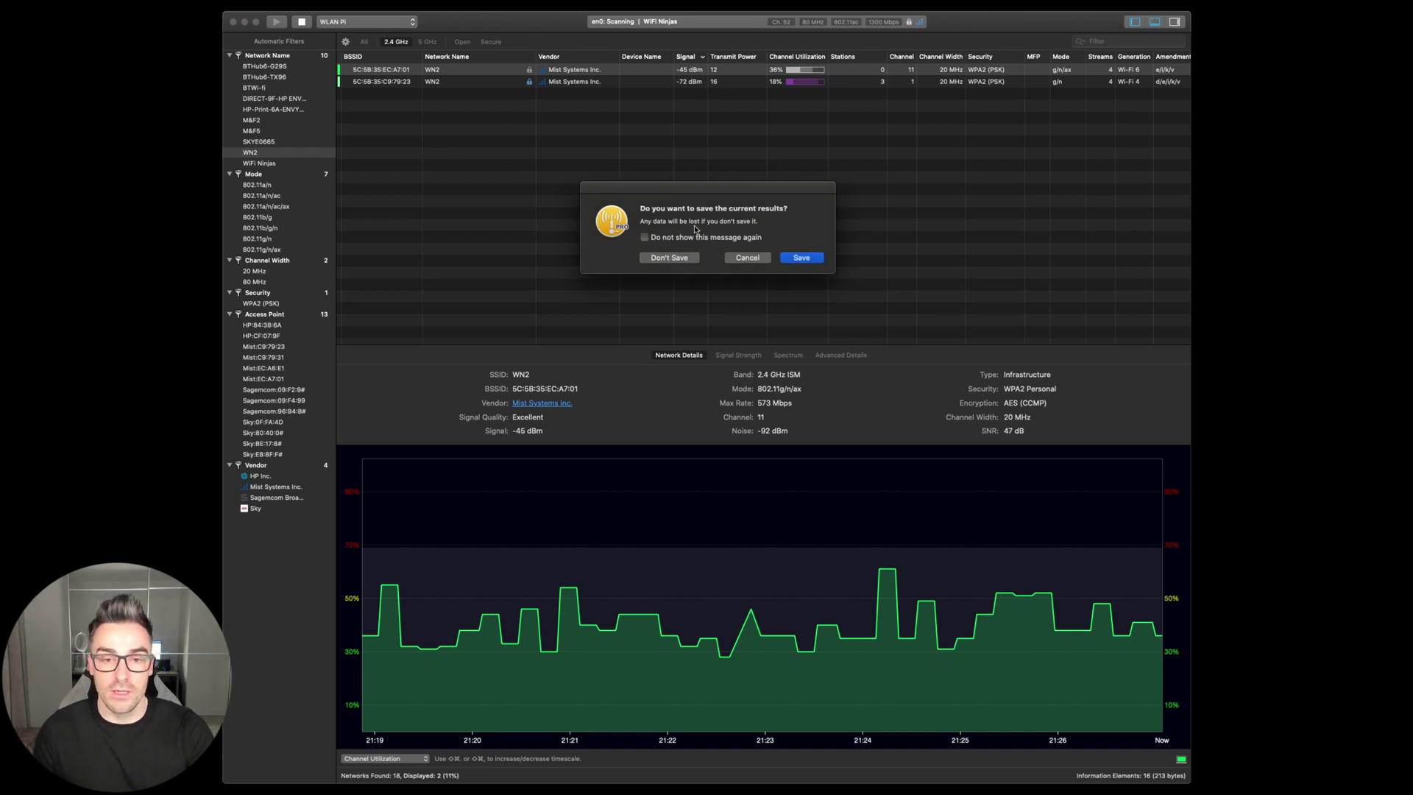
click(670, 258)
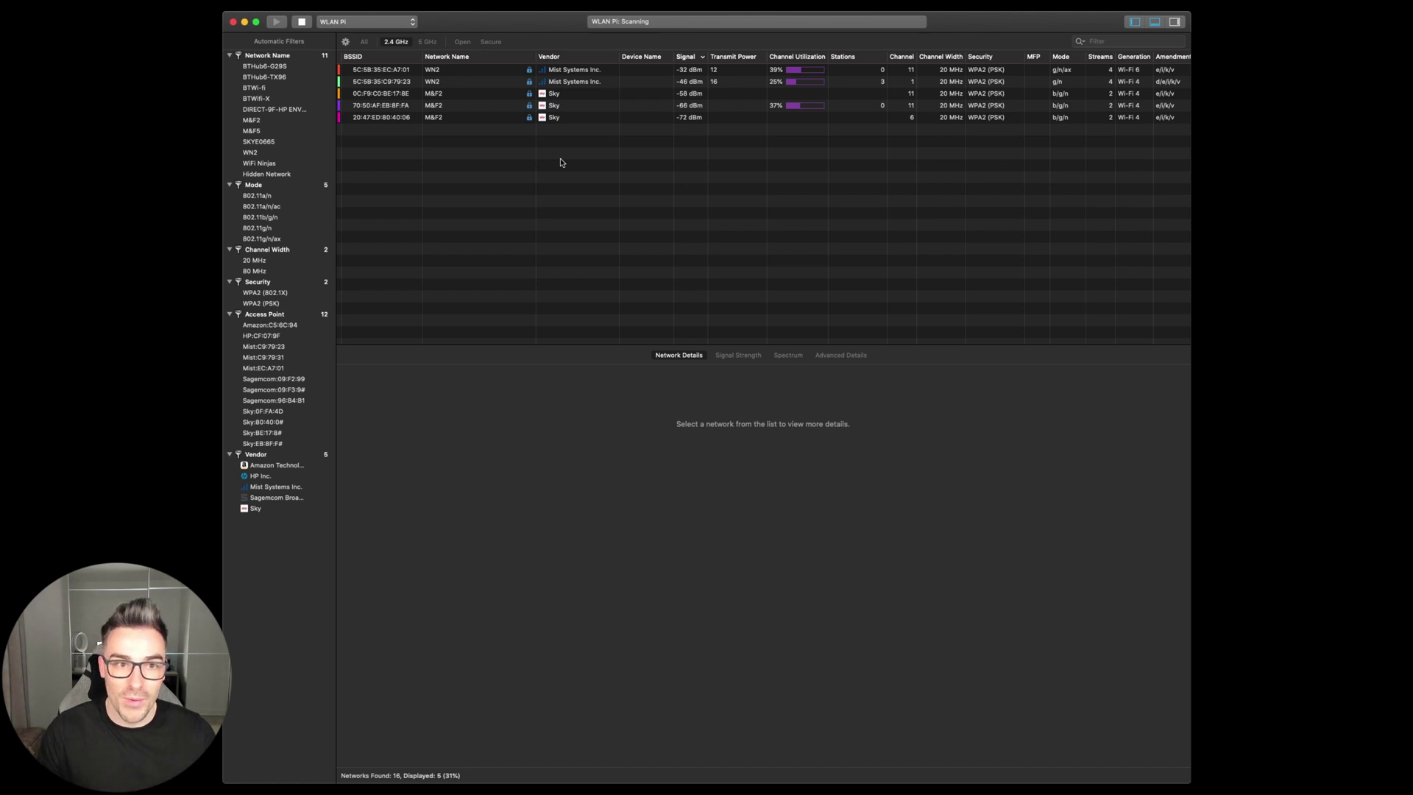
View the 5 GHz networks found by the WLAN Pi, and display all bands in the spectrum view
click(427, 42)
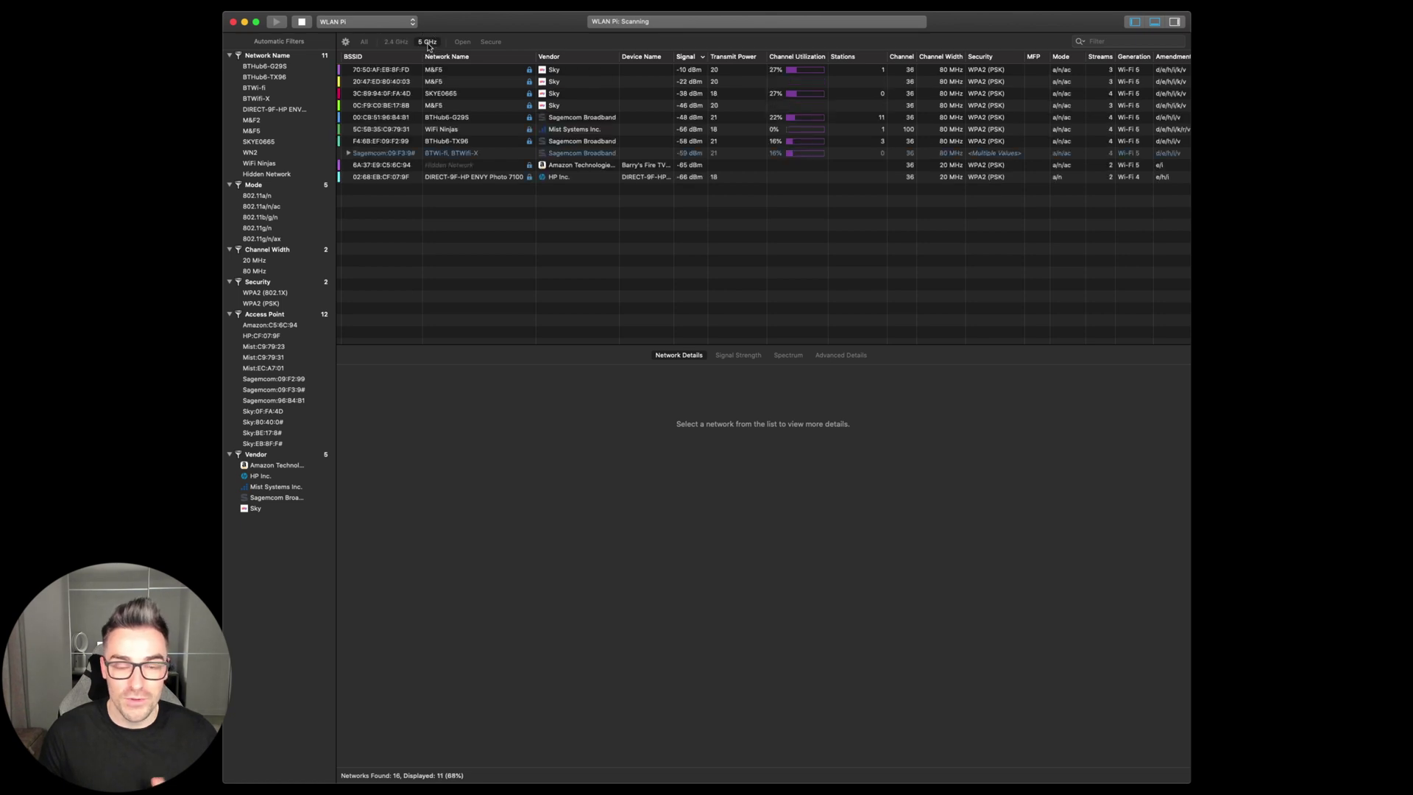
click(364, 42)
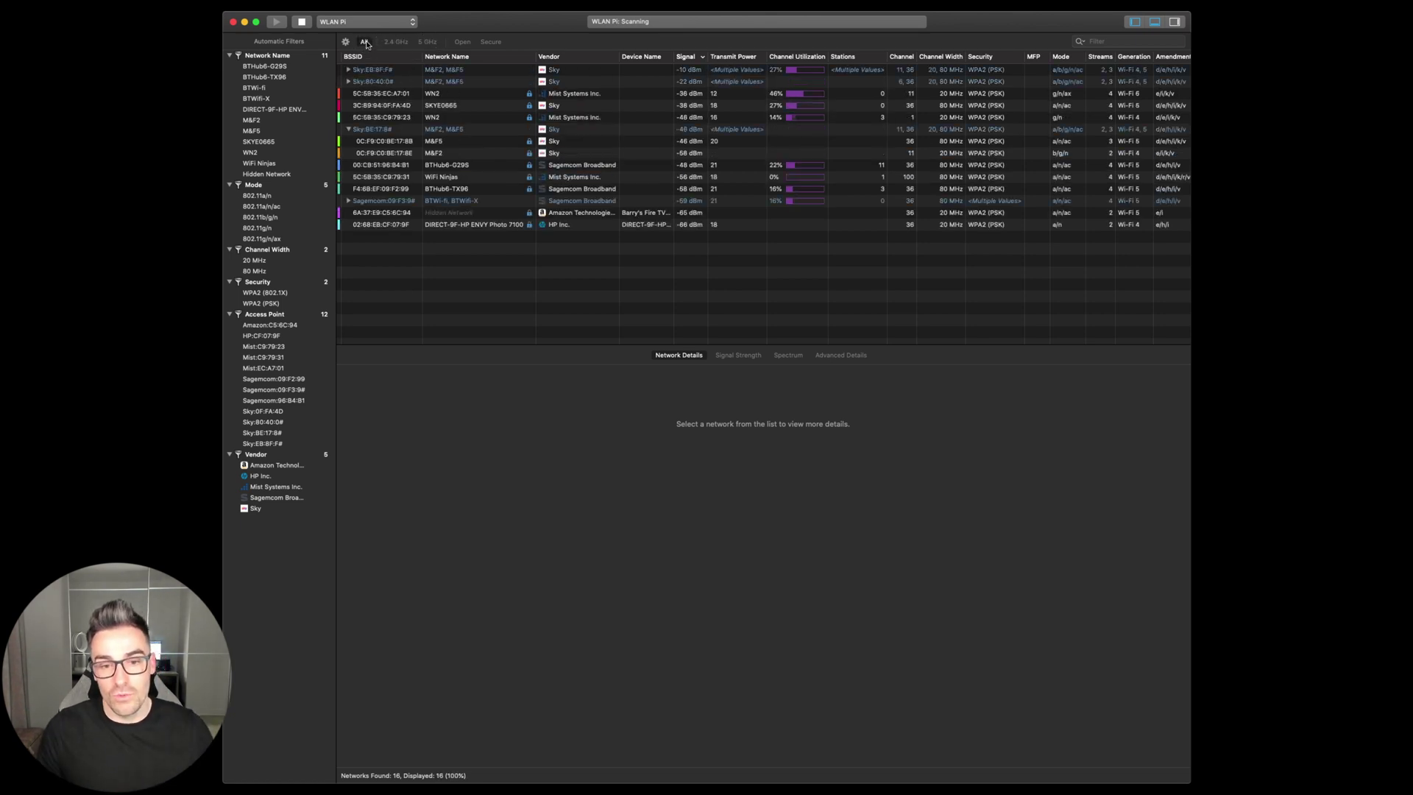
click(792, 356)
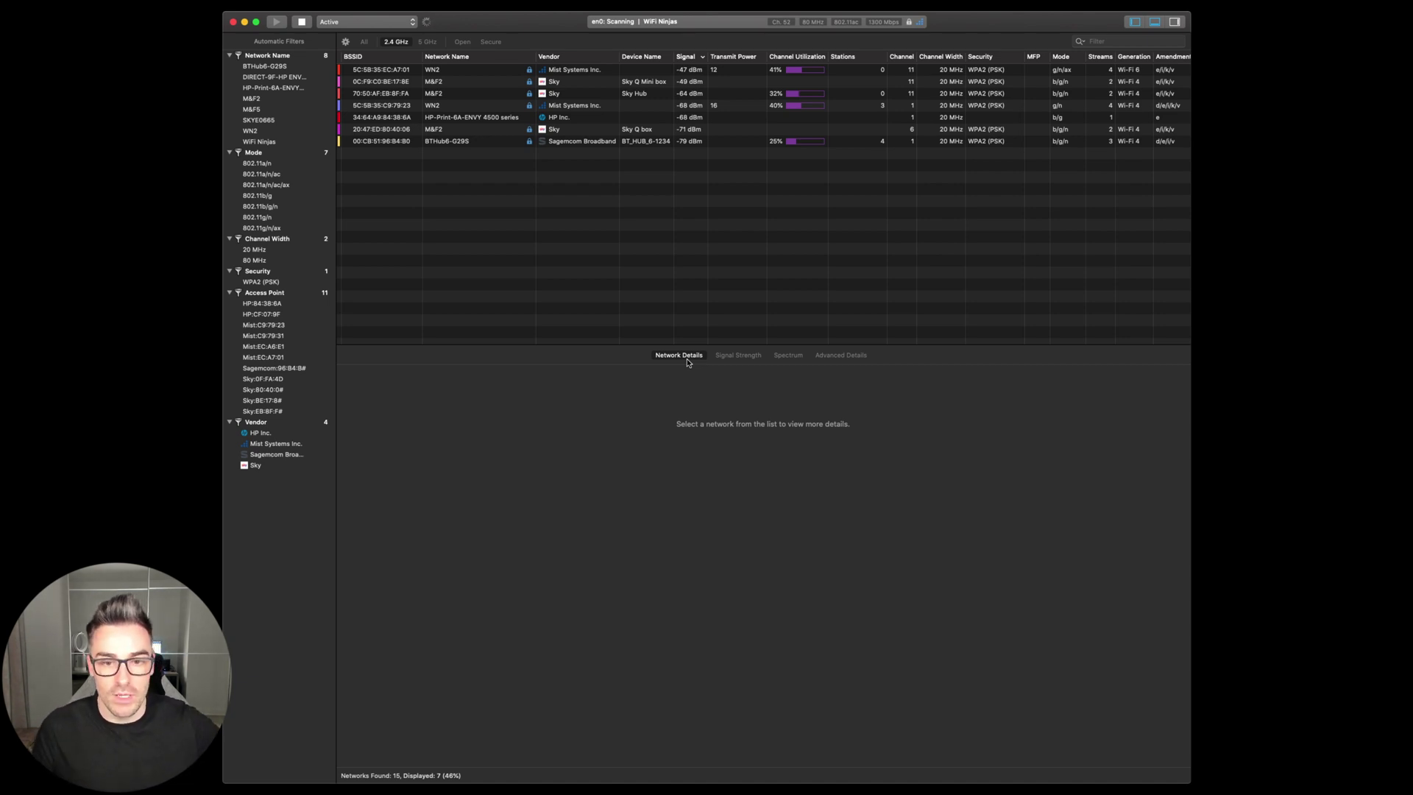
In the spectrum view, set the Wi-Spy analyser to dual band and display the 5 GHz spectrum
click(787, 356)
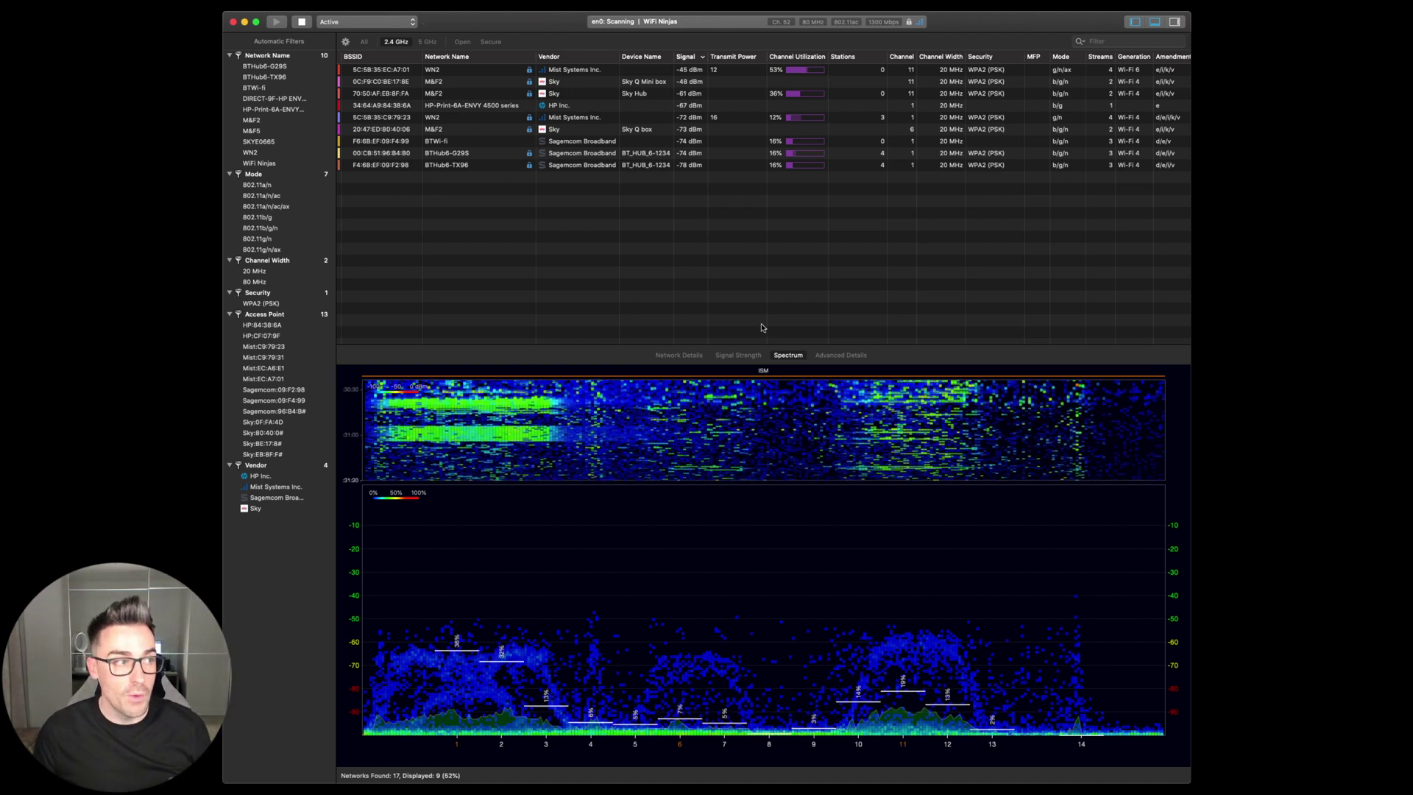
click(96, 207)
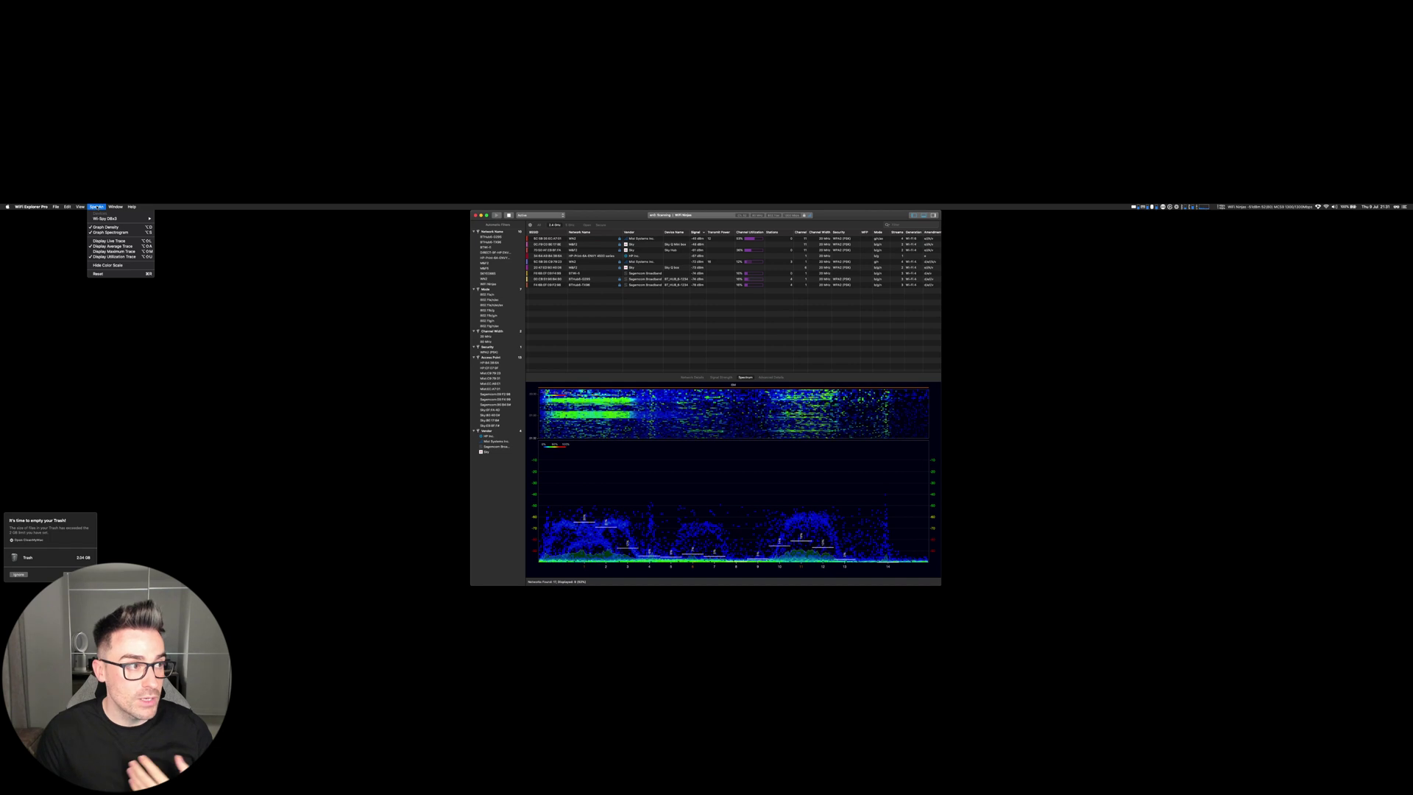
mouse_move(148, 219)
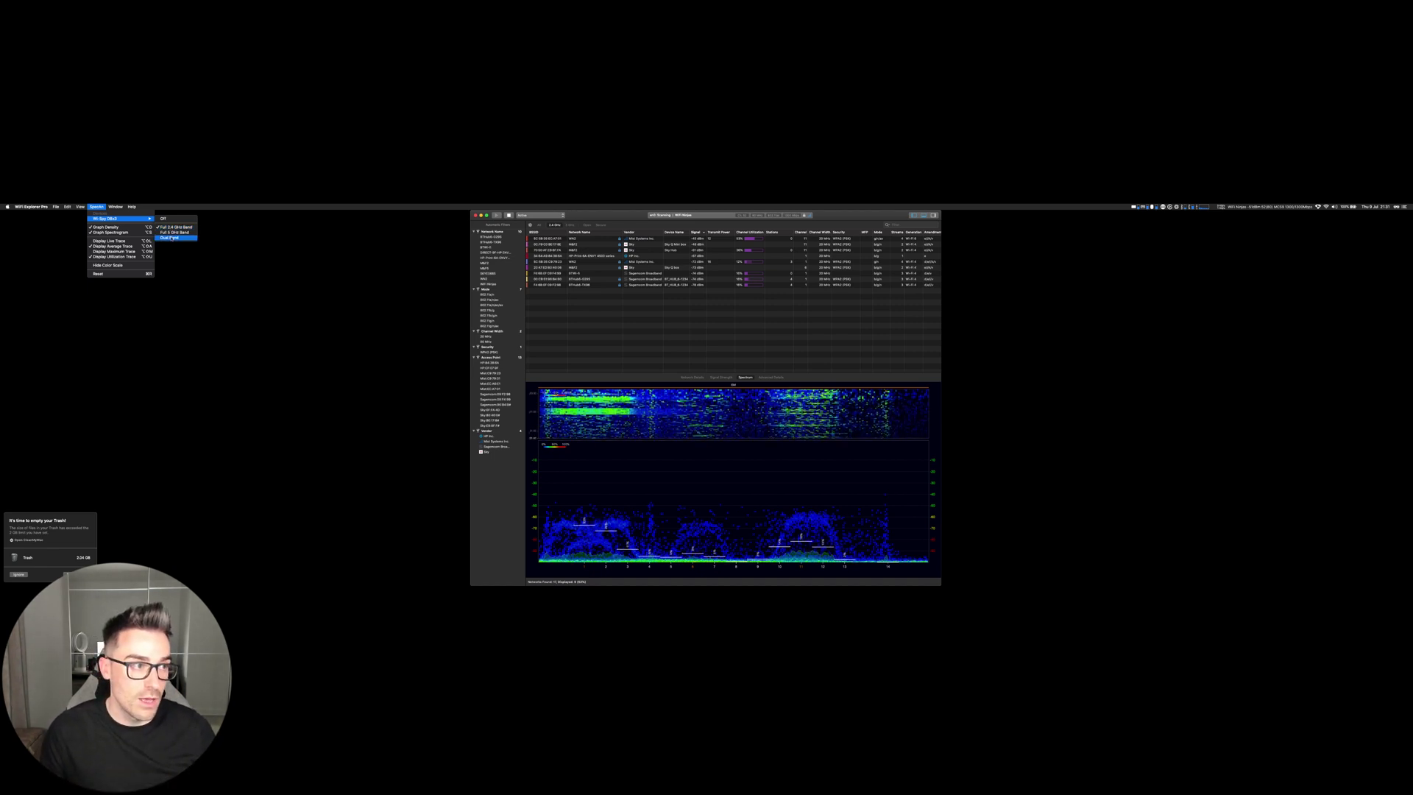
click(172, 237)
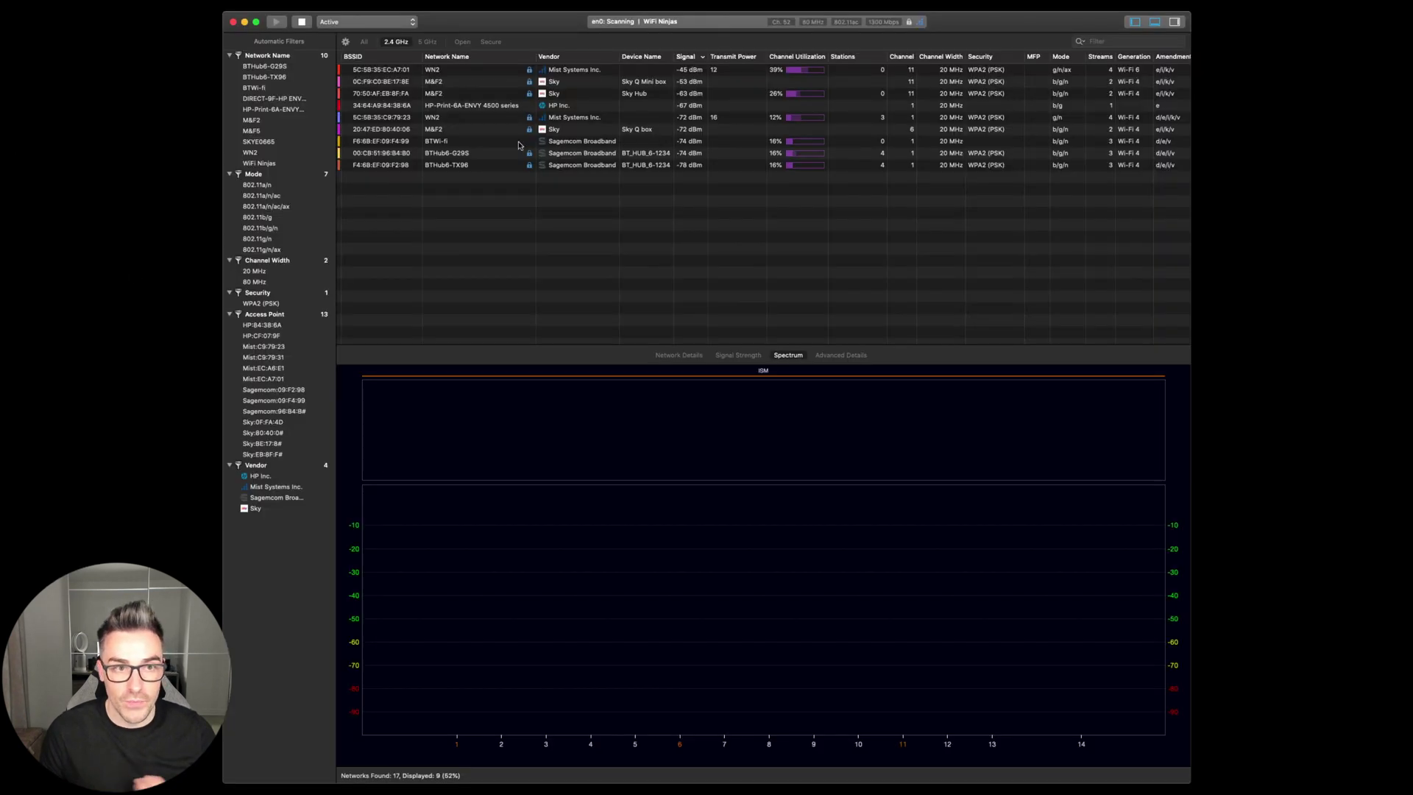
click(426, 42)
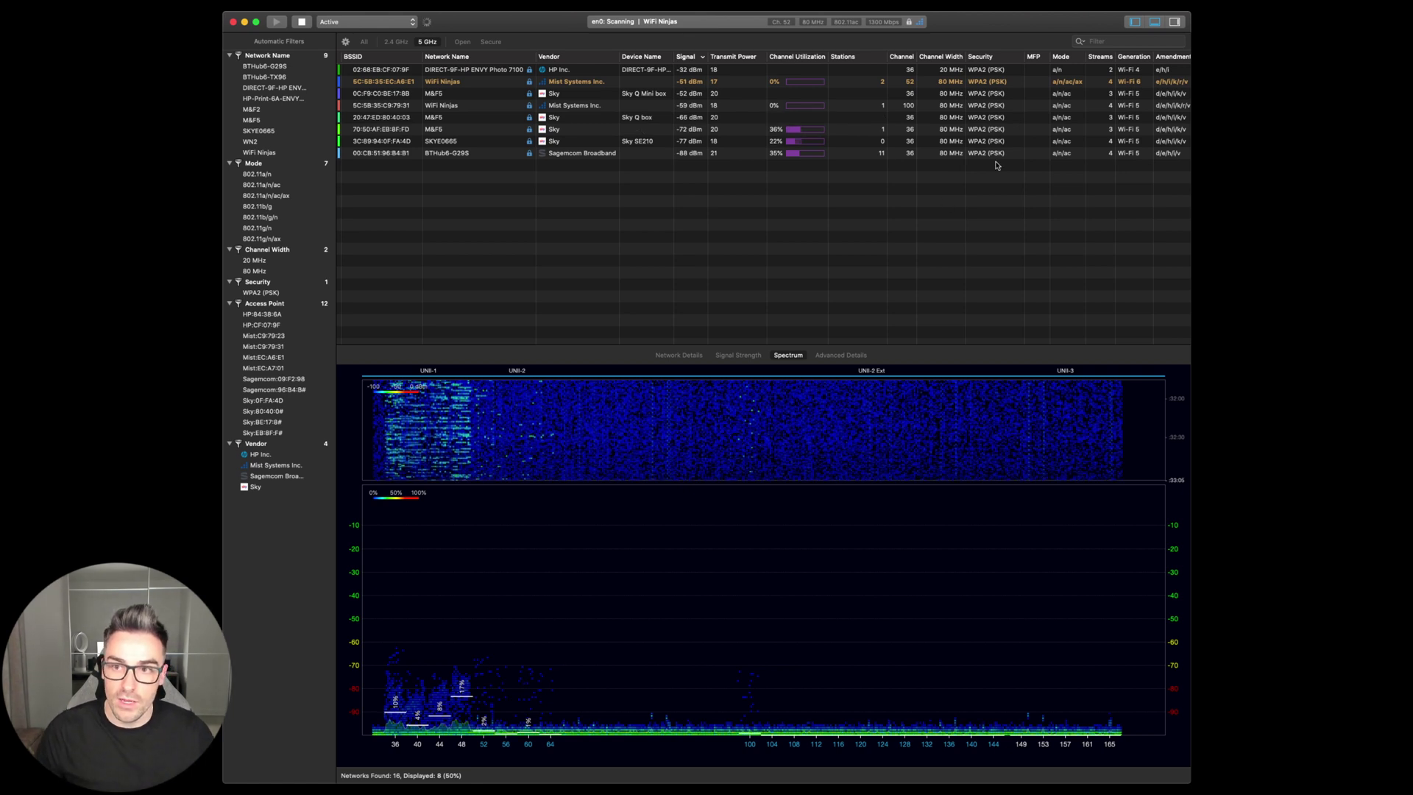
Show the inspector's Zigbee scanning section beside the 5 GHz spectrum
click(1174, 22)
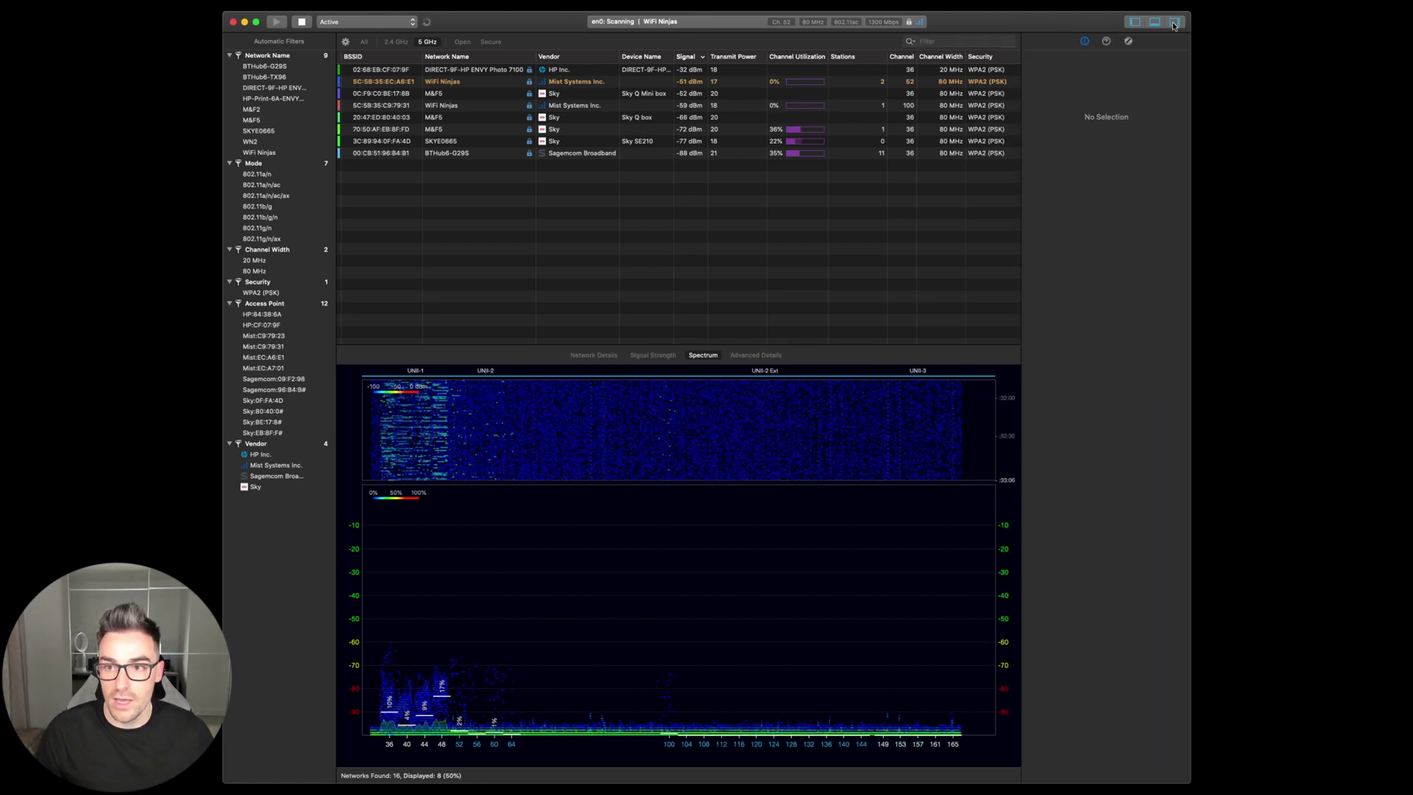
click(1127, 43)
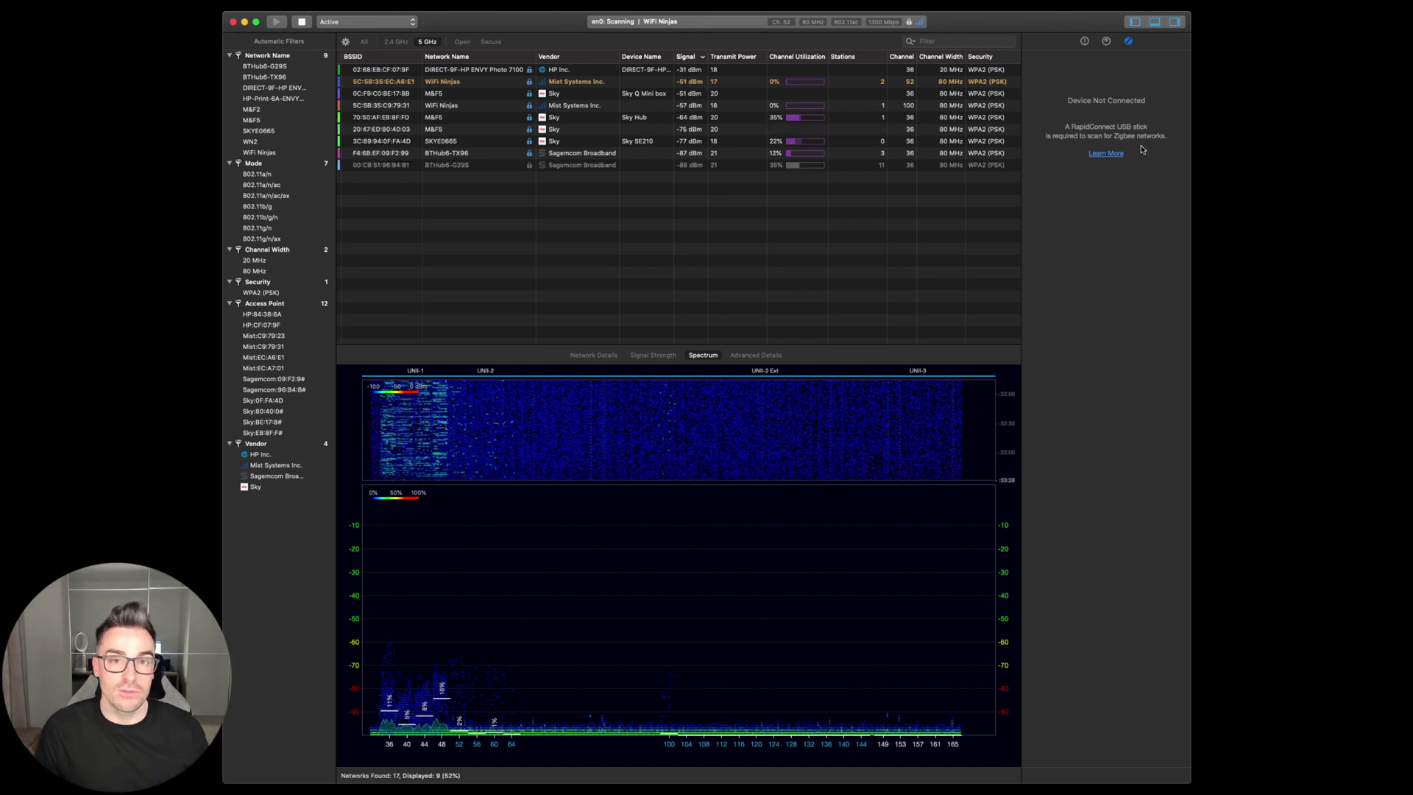
click(1129, 41)
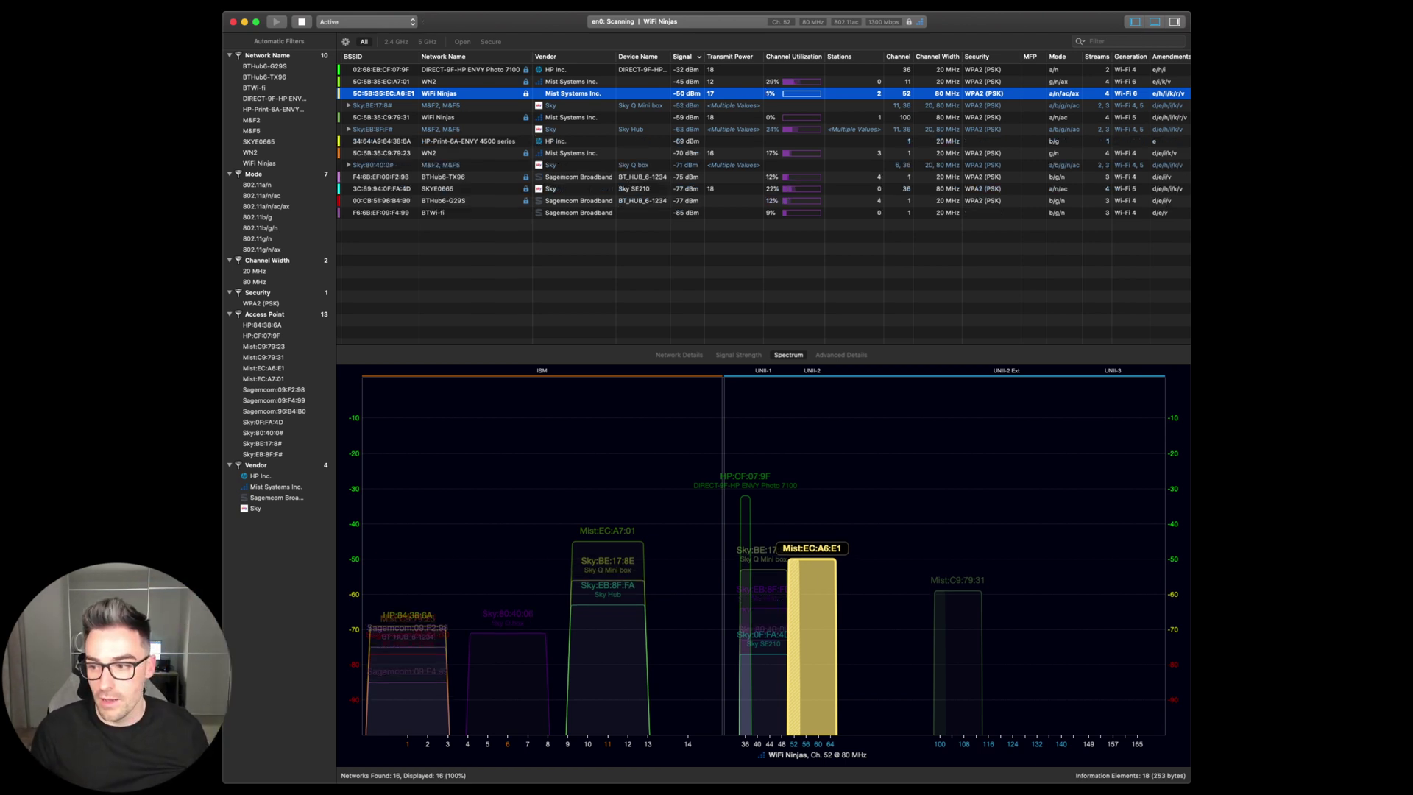
Load the WeWork_Waterloo_GF_CoffeeStation_All5GHz scan file, discarding the current results
key(super+Tab)
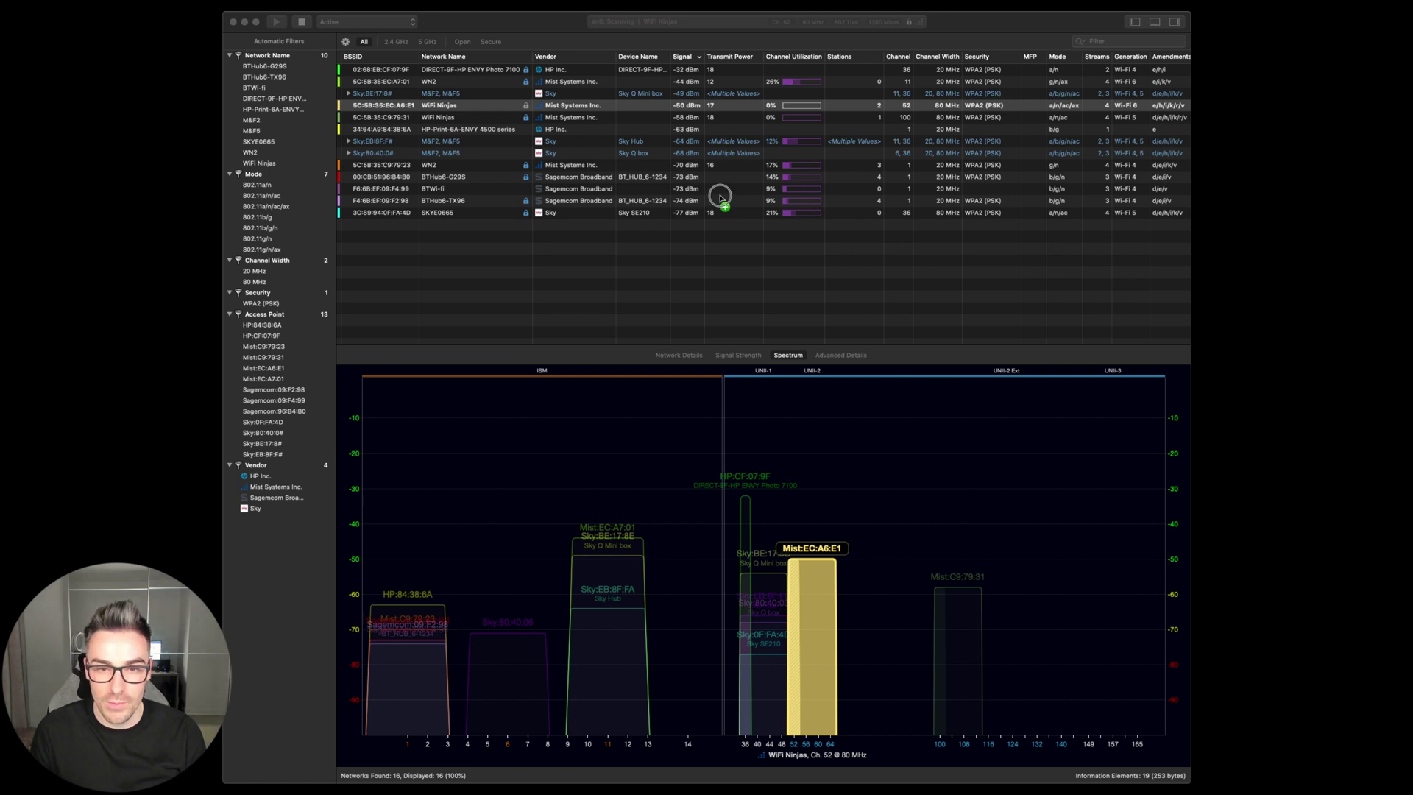
drag(700, 193, 706, 223)
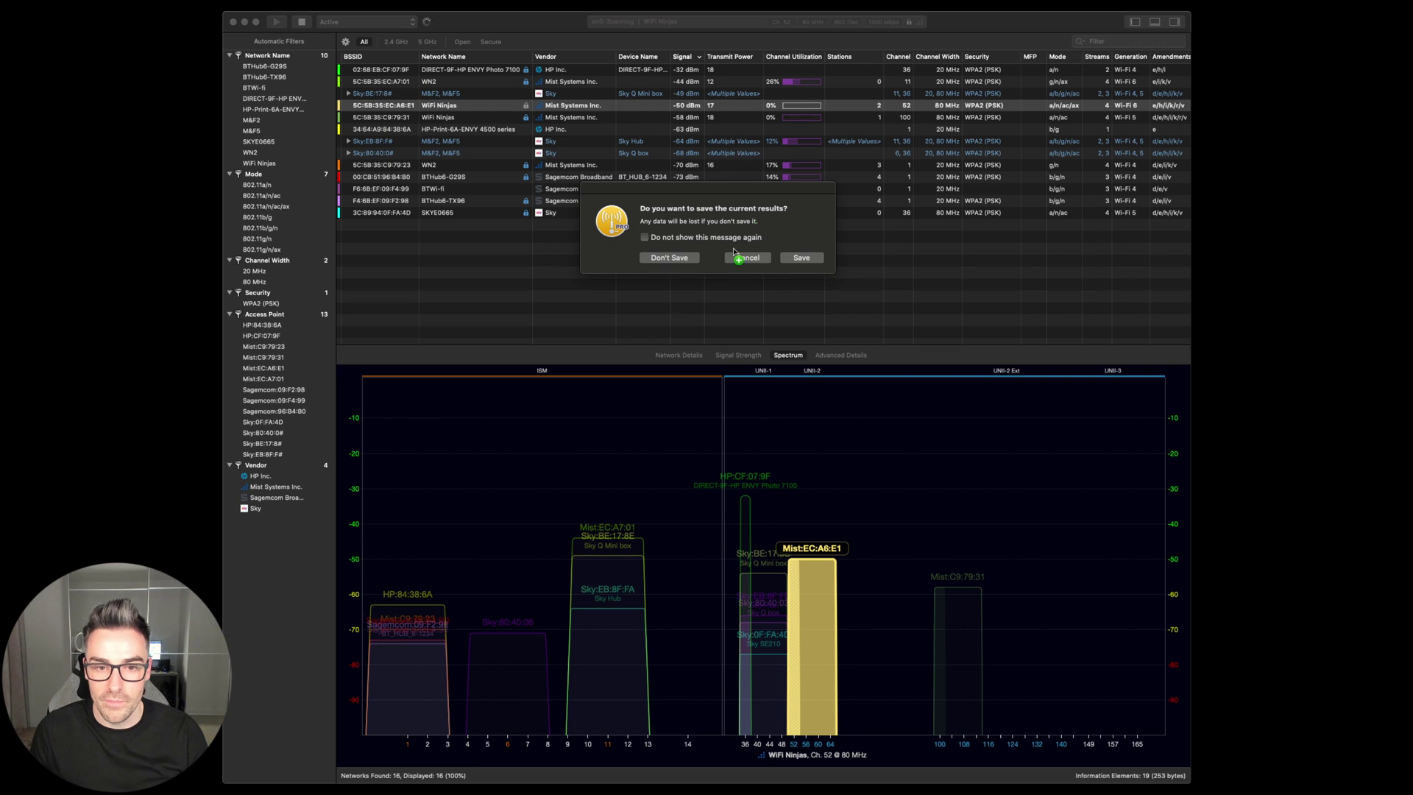
click(664, 259)
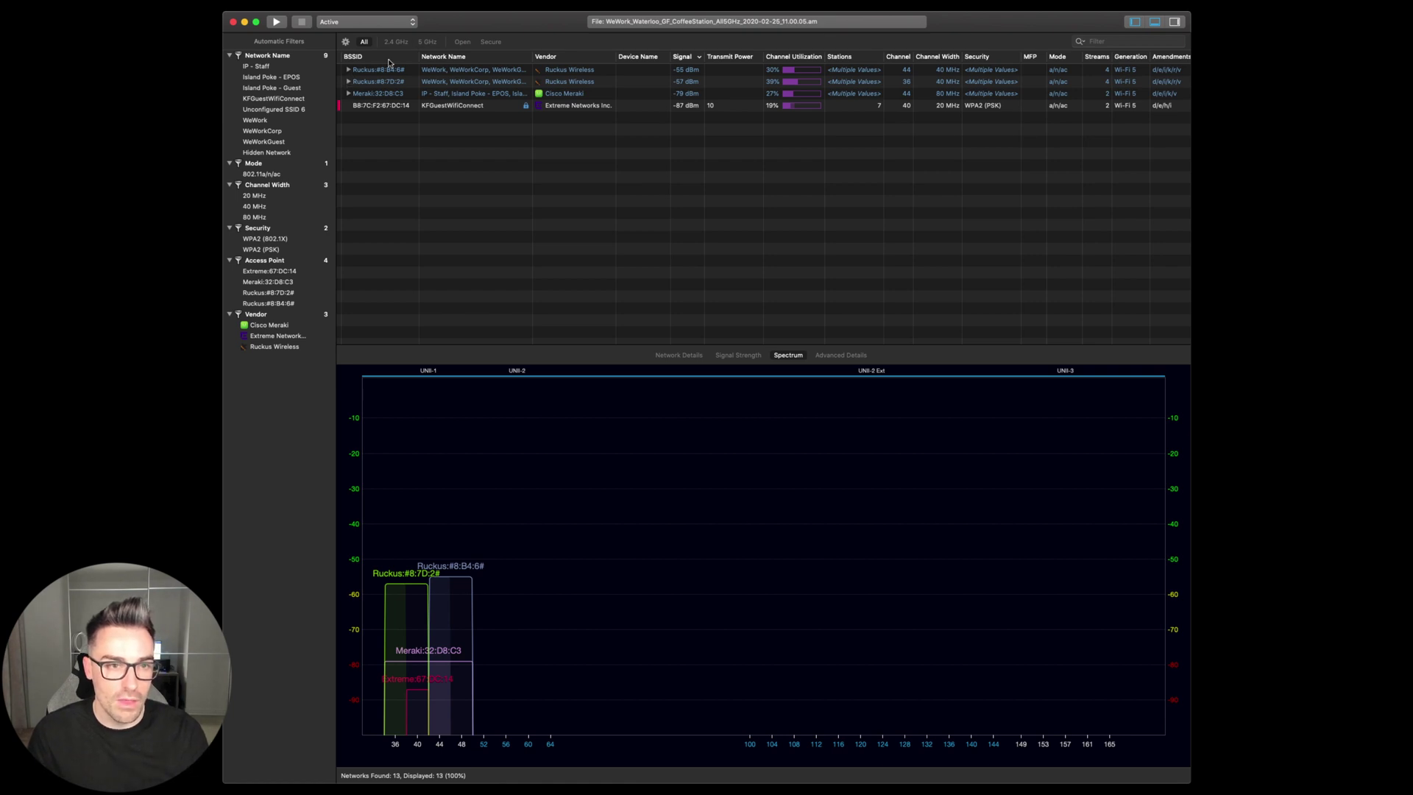
Limit the loaded scan to 5 GHz, expand the Meraki access point and compare its Unconfigured SSID 6 and Island Poke - Guest networks
click(426, 42)
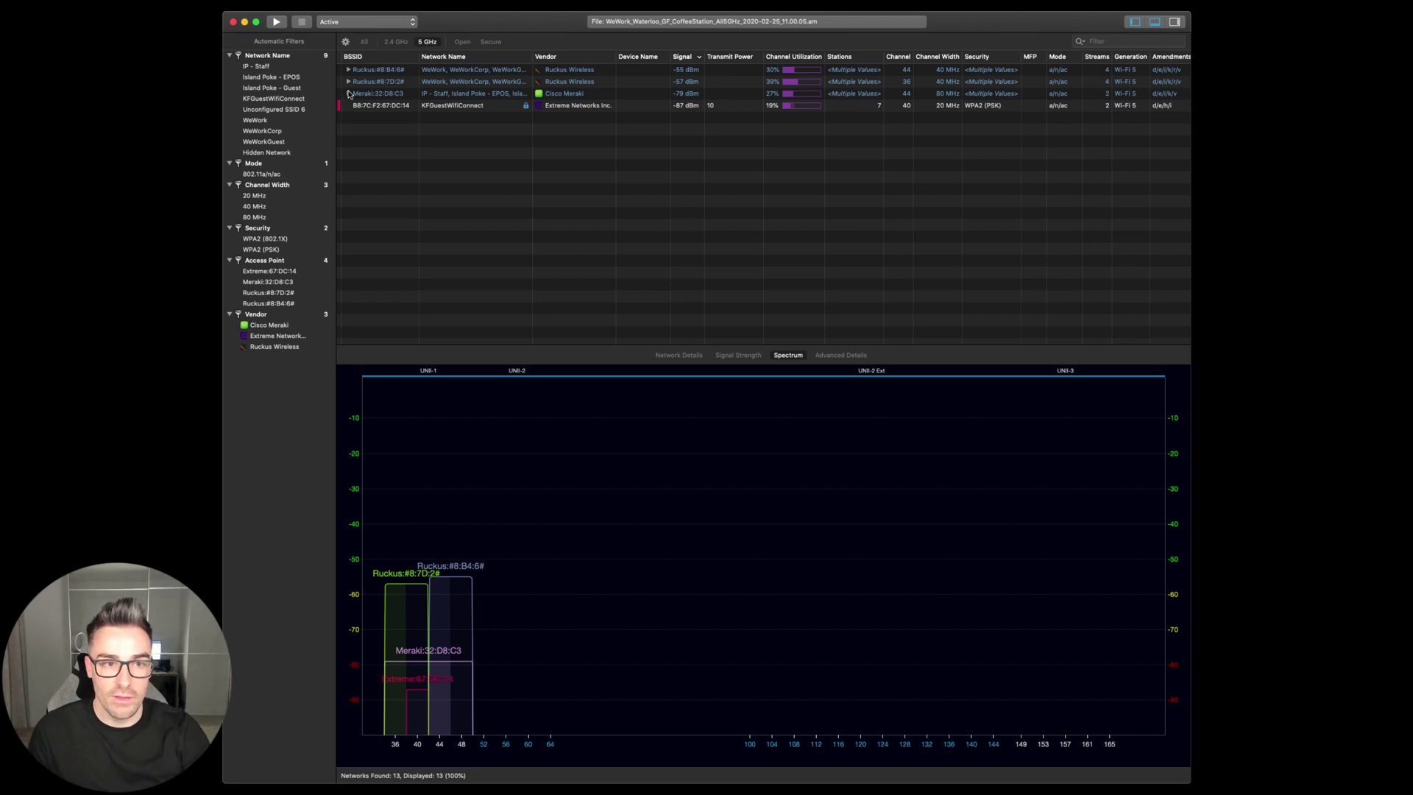
click(349, 93)
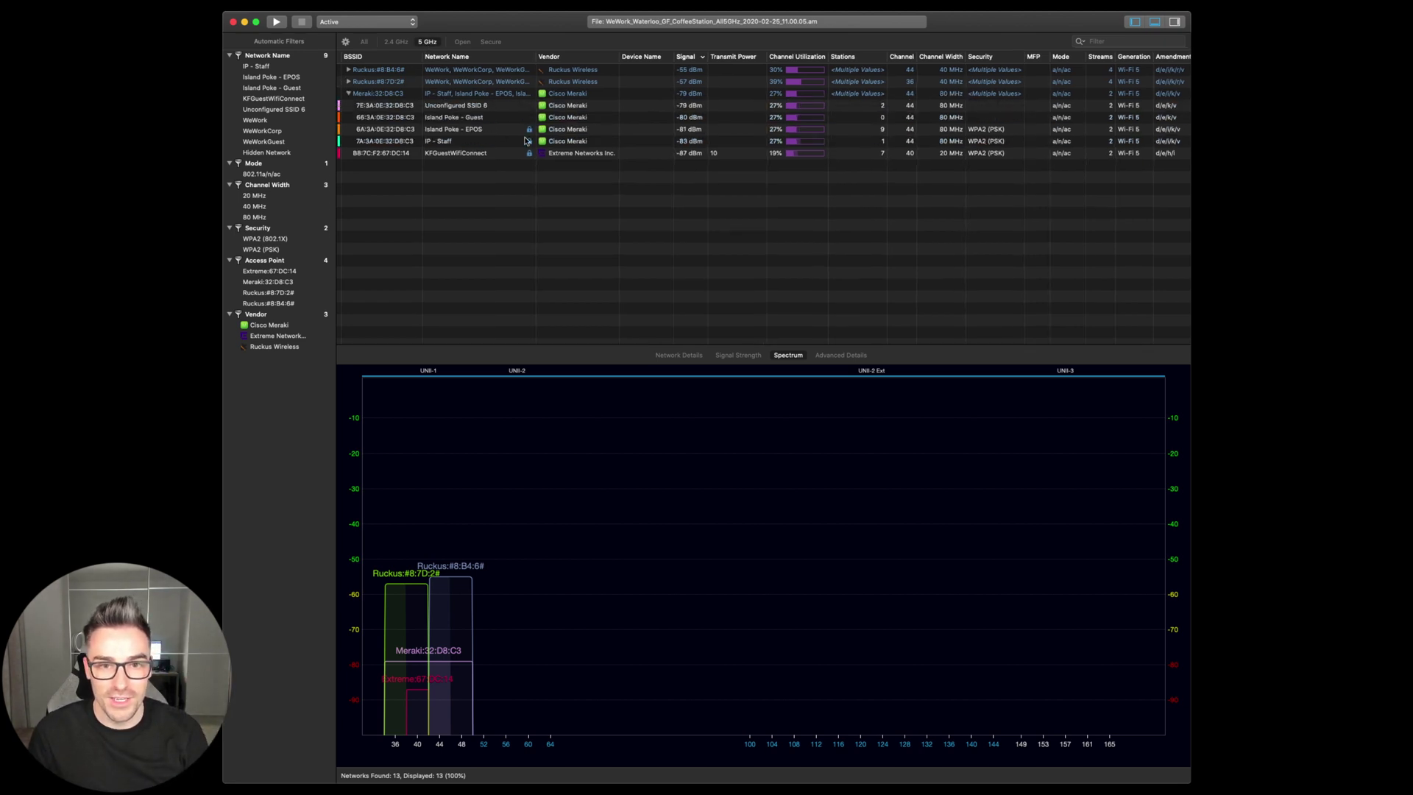
click(641, 120)
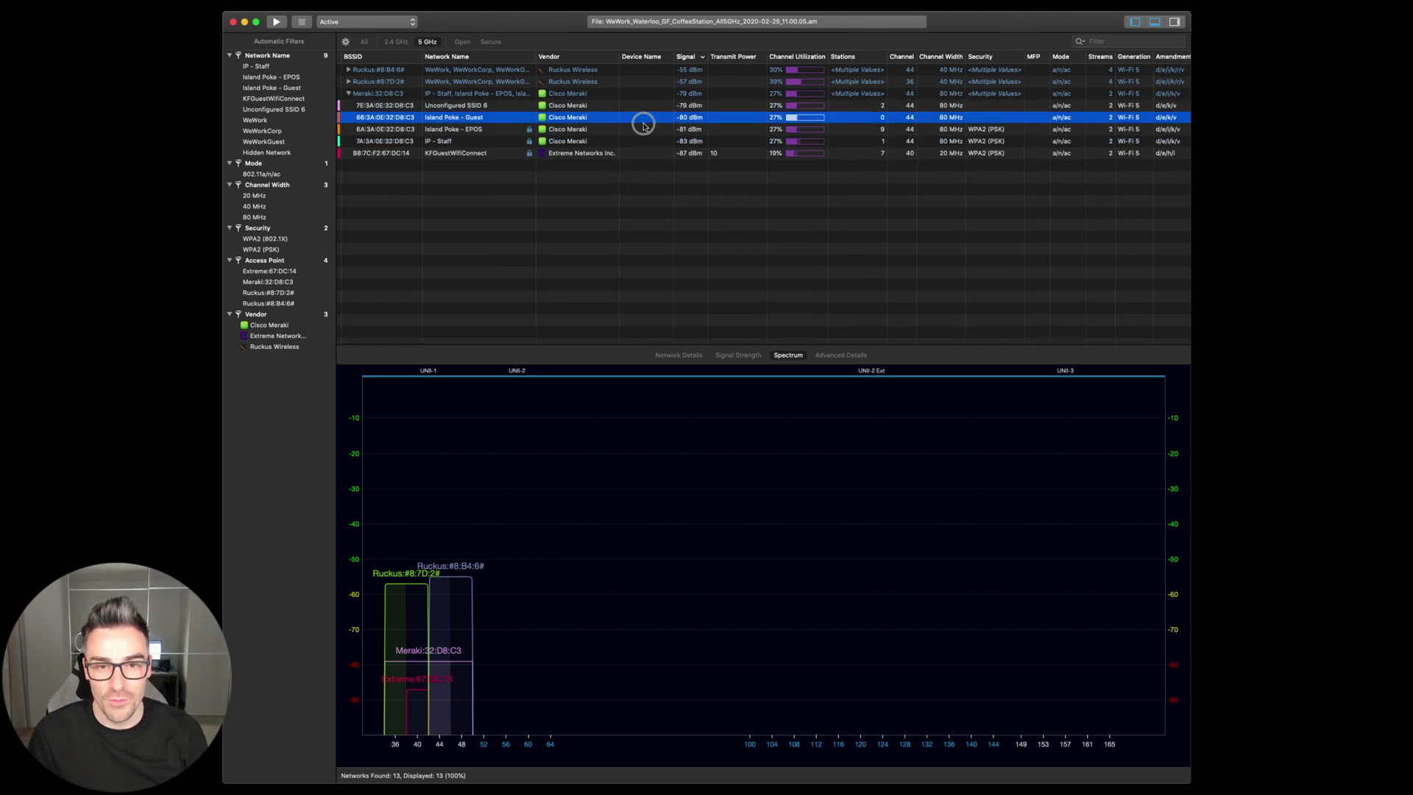
click(595, 107)
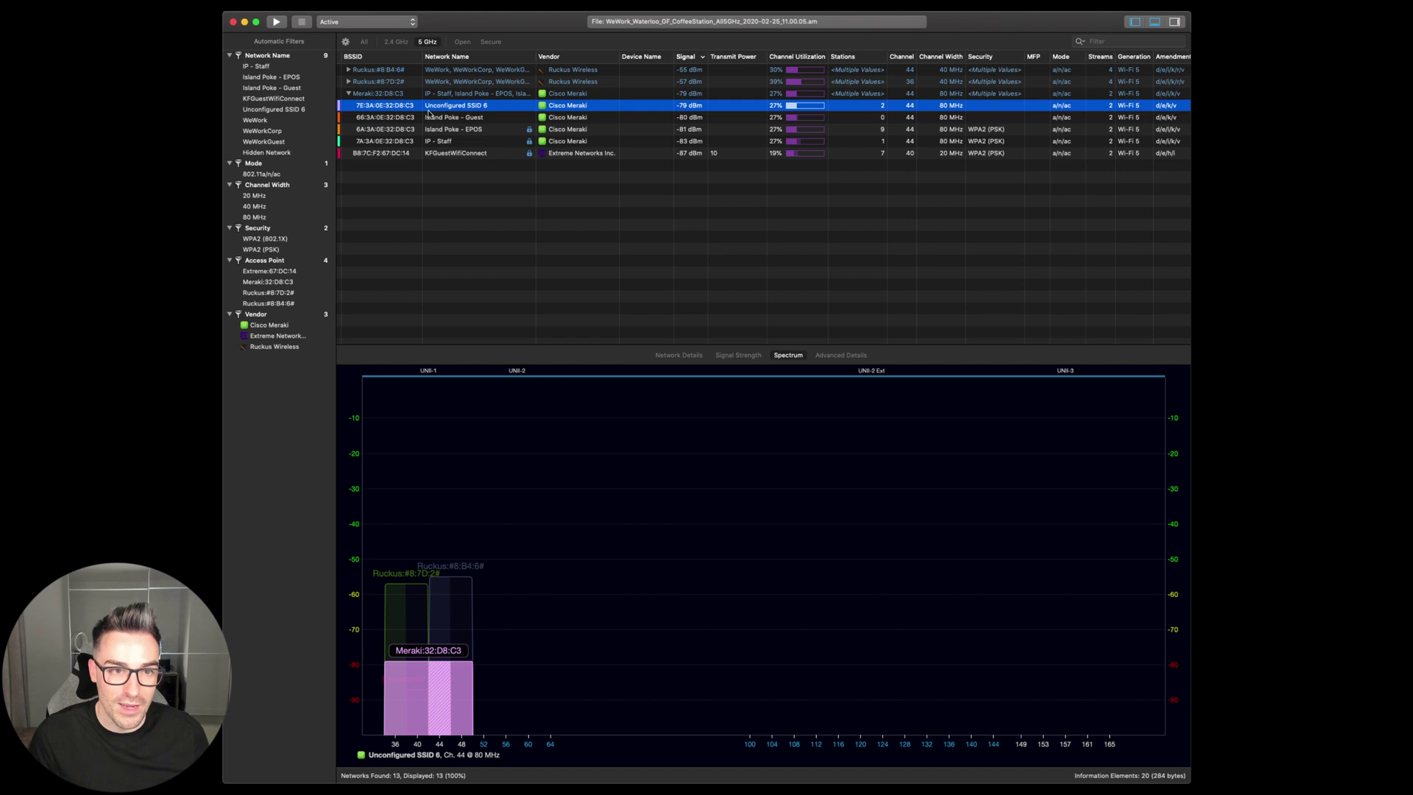
click(476, 118)
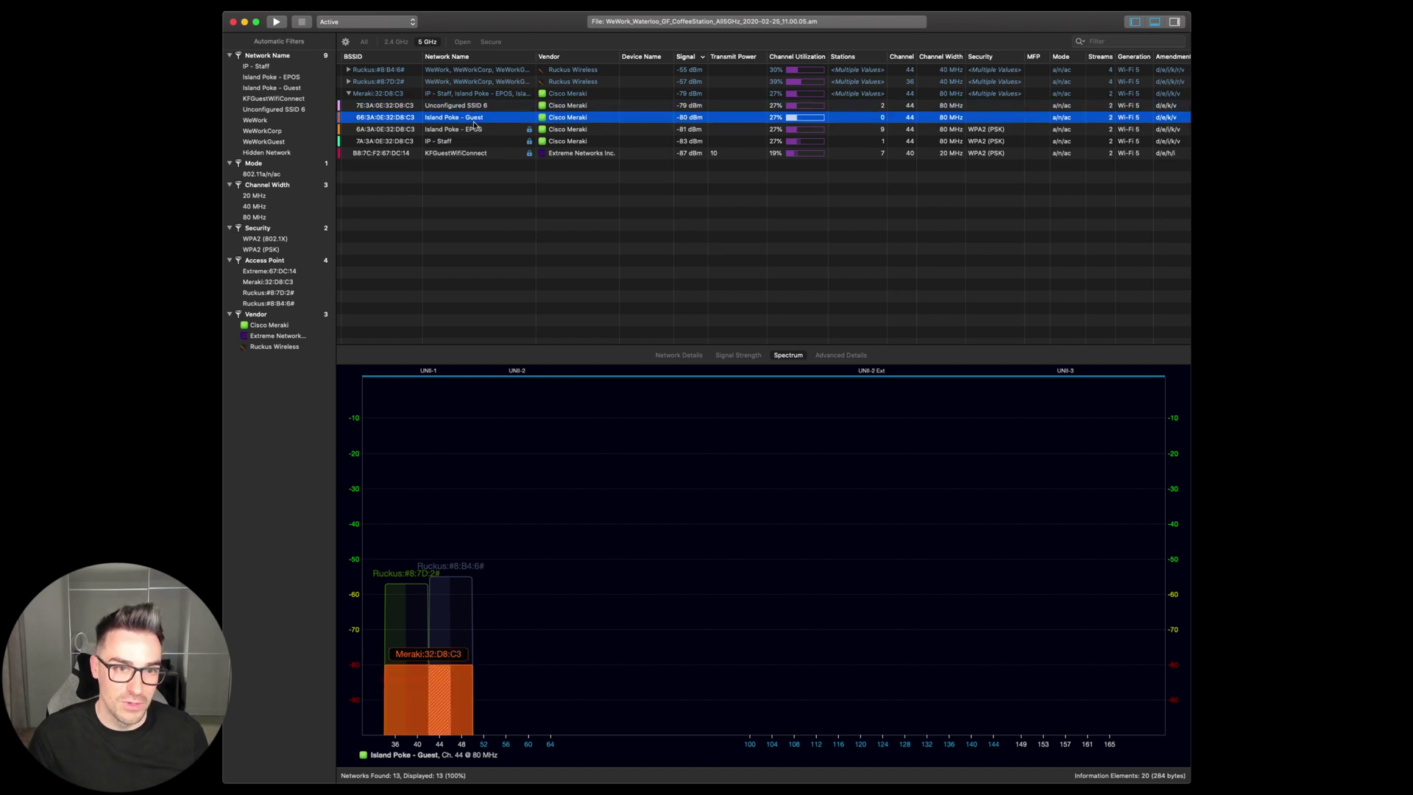